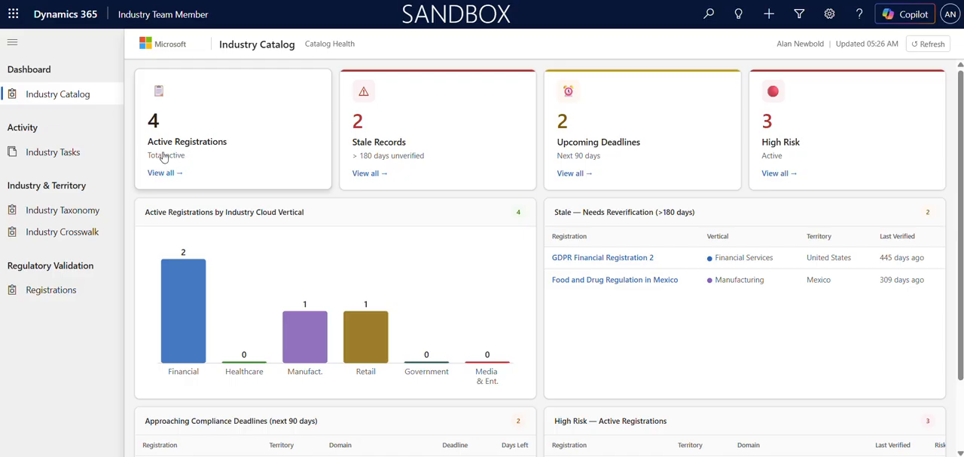
Open the regulatory registrations list and check it under the All Statuses, Superseded and Pending TM Review status filters
left_click(65, 297)
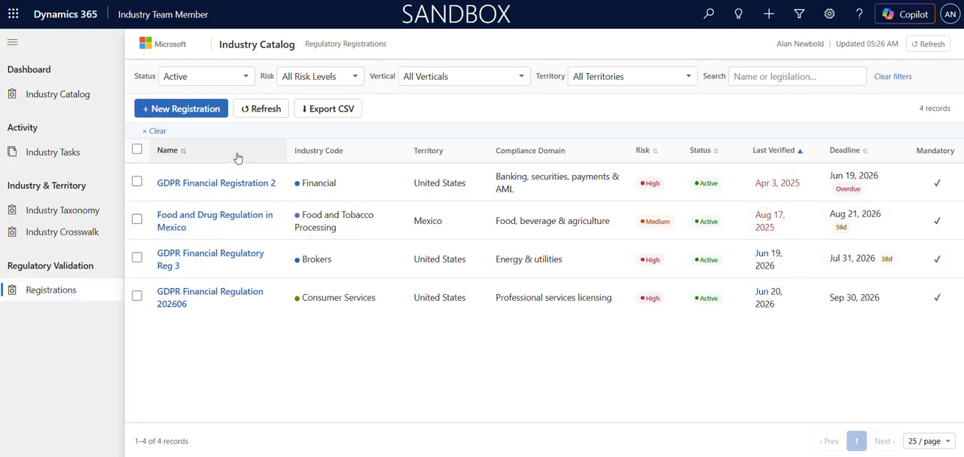
left_click(245, 78)
left_click(227, 96)
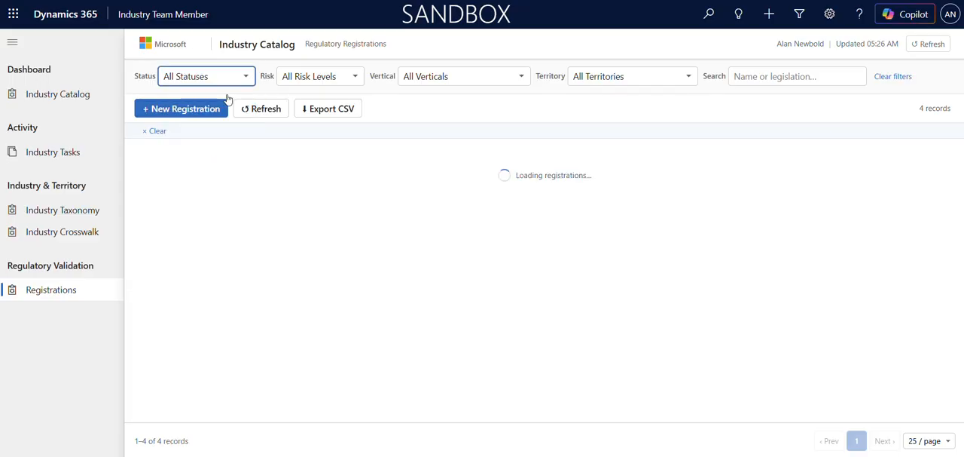
left_click(237, 76)
left_click(205, 128)
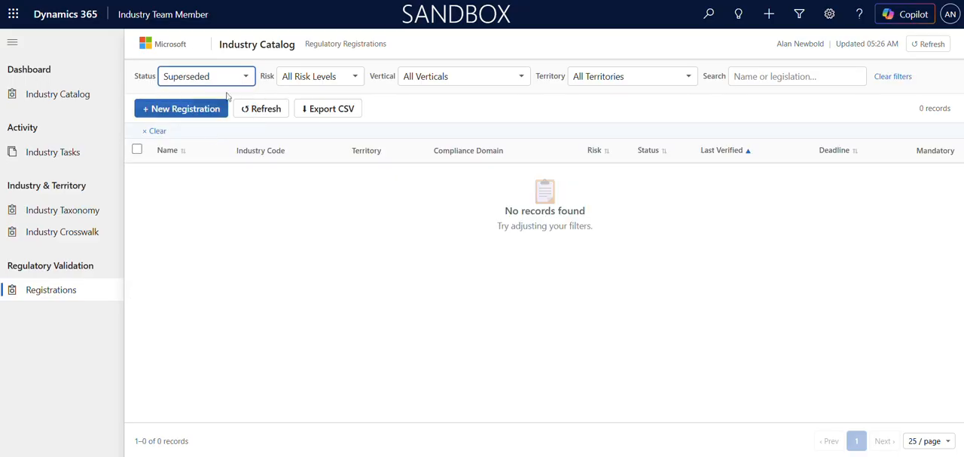
left_click(237, 76)
left_click(224, 162)
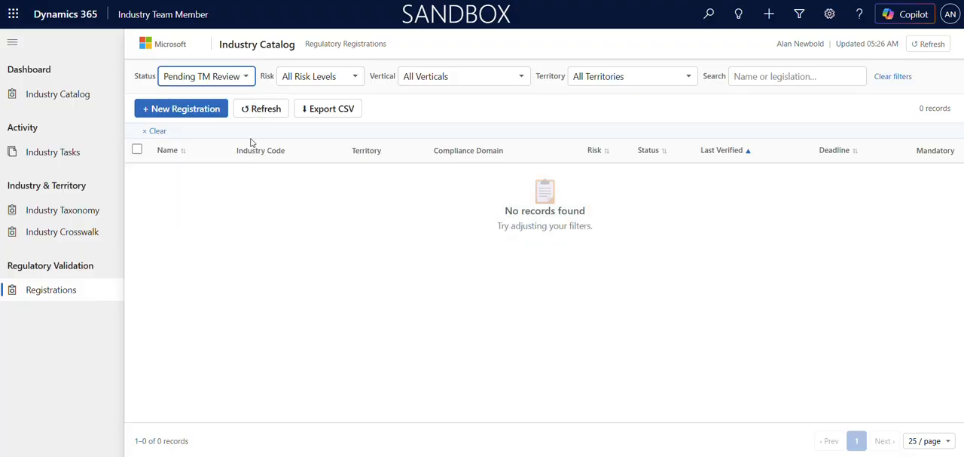
Filter the registrations list to High risk across all statuses
left_click(308, 78)
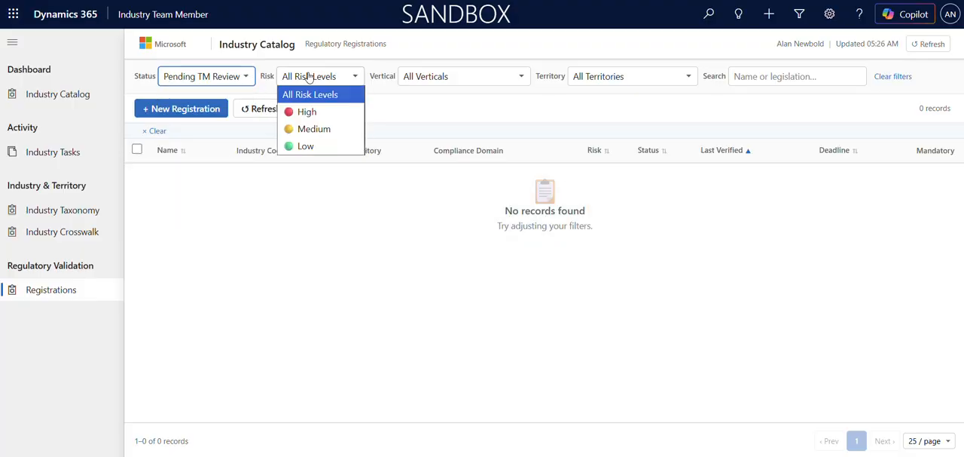
left_click(306, 113)
left_click(226, 76)
left_click(223, 94)
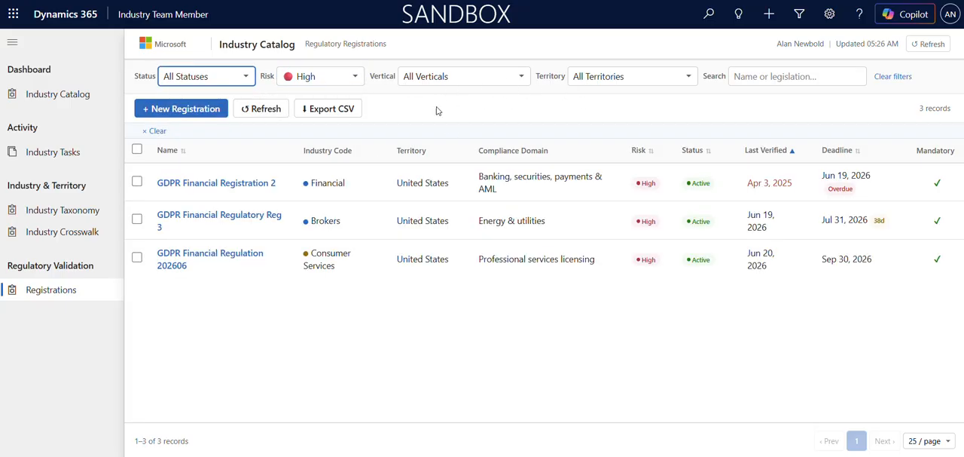
Start a new regulatory registration and enter "GDPR Rgulation" as the registration name
left_click(187, 110)
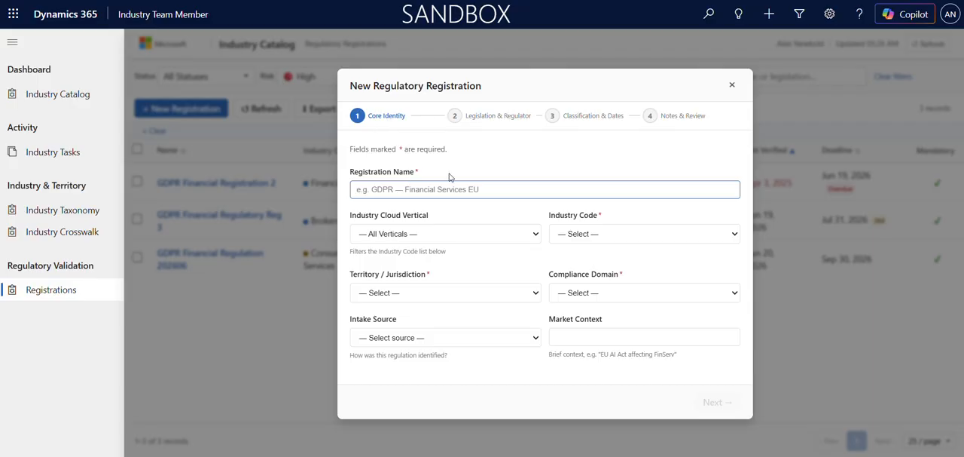
type("DG")
key("BackSpace")
type("G")
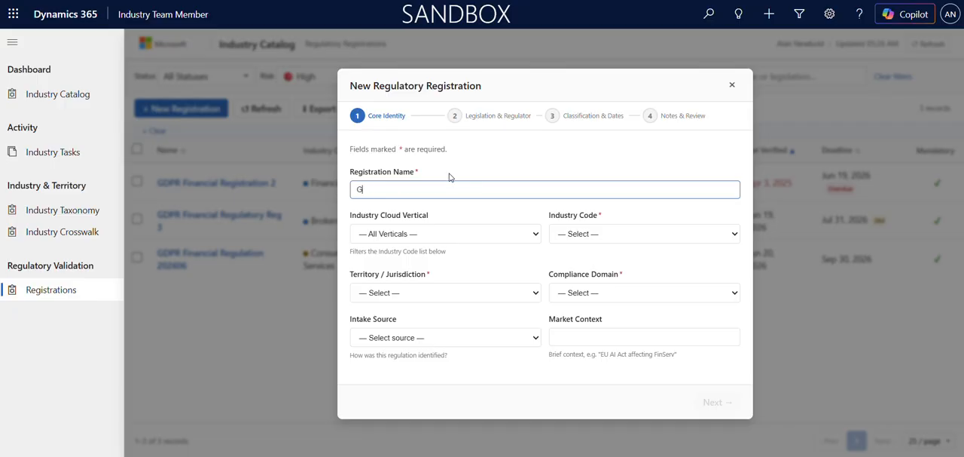
type("DPR Rgulation")
Set the registration's industry cloud vertical to Financial Services and its industry code to Accounting
left_click(522, 241)
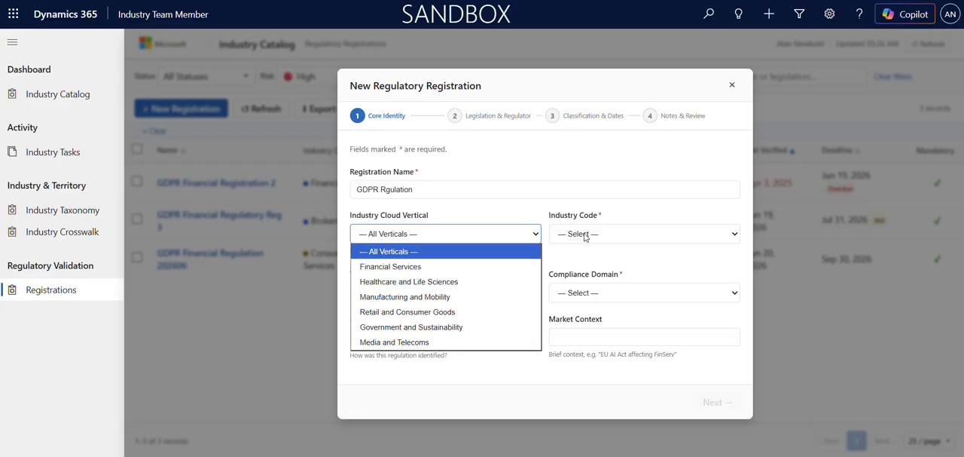
left_click(431, 267)
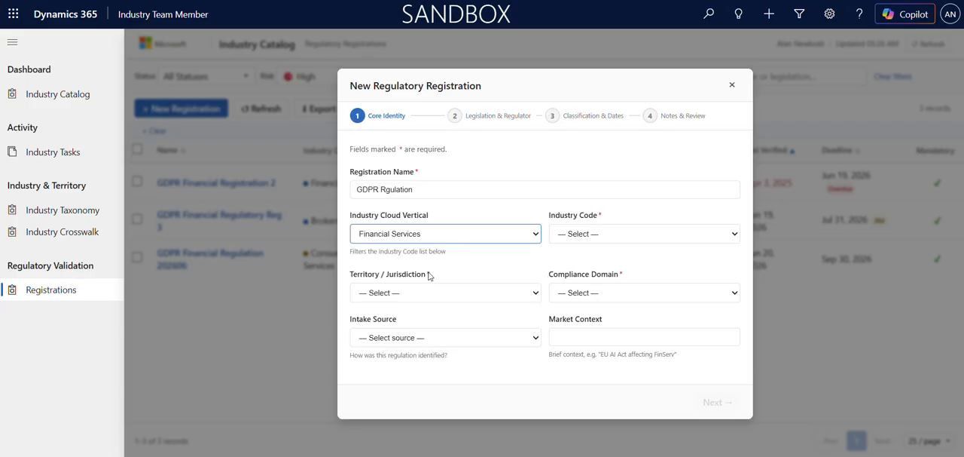
left_click(593, 236)
left_click(585, 268)
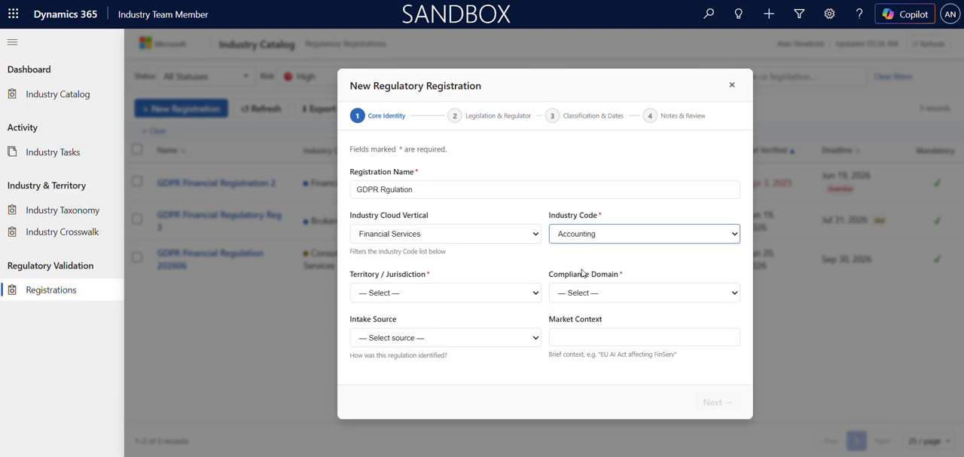
Set the territory to Europe and the compliance domain to "Environment, climate & natural resources"
left_click(519, 294)
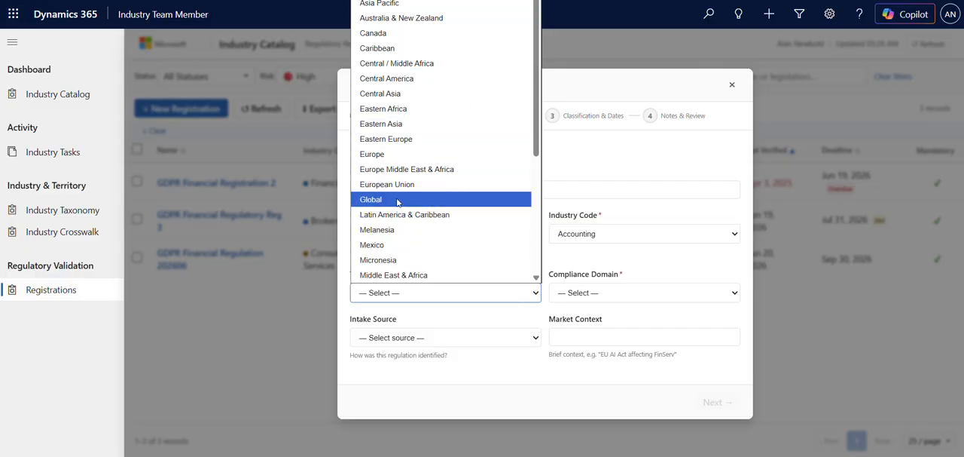
left_click(410, 155)
left_click(601, 296)
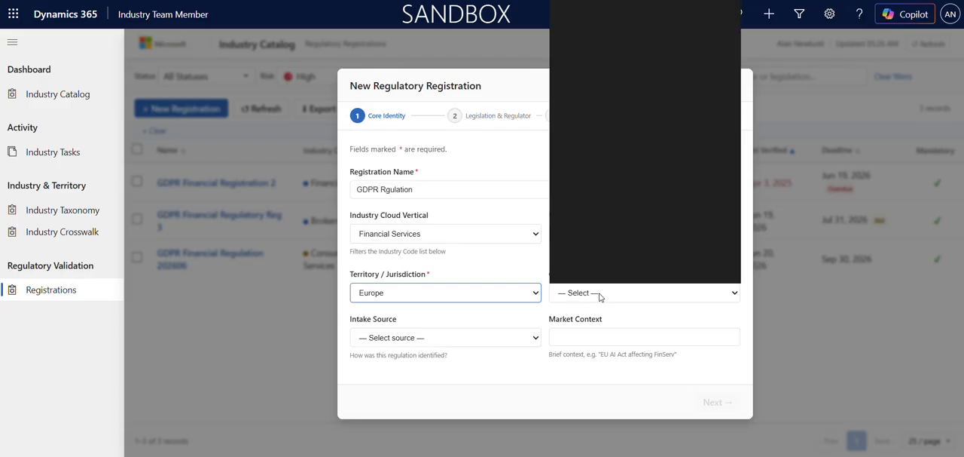
scroll(612, 226, "down", 1)
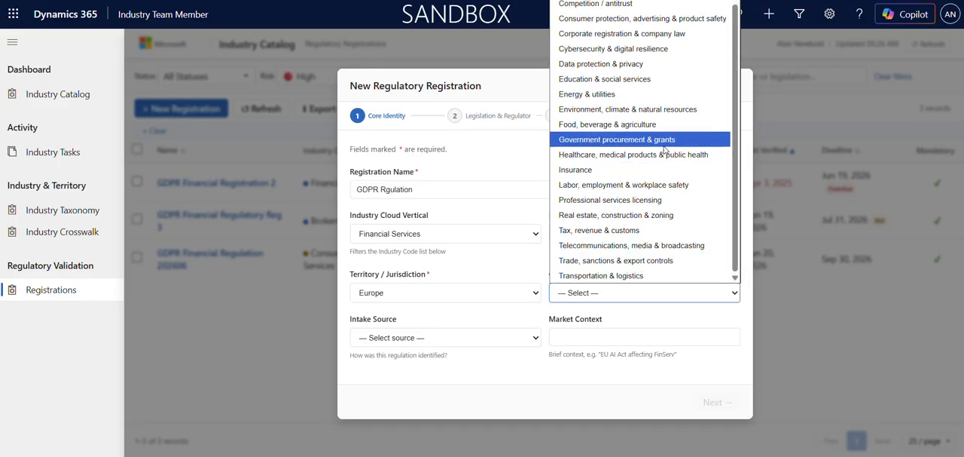
left_click(625, 106)
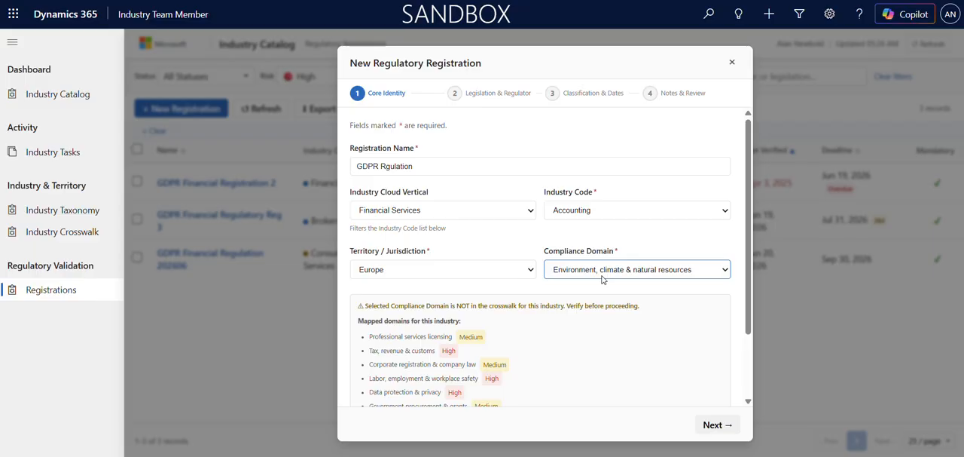
Review the mapped domains for the selected industry against the available compliance domain options
scroll(601, 275, "down", 1)
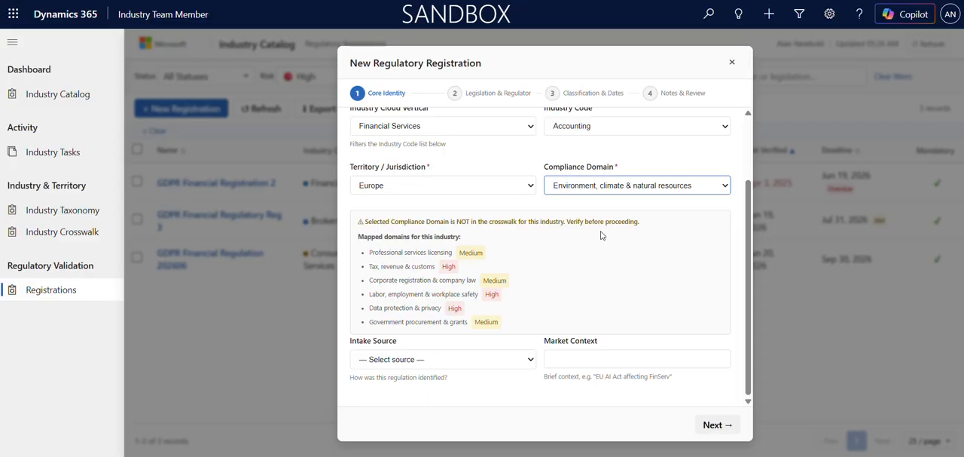
scroll(603, 232, "up", 2)
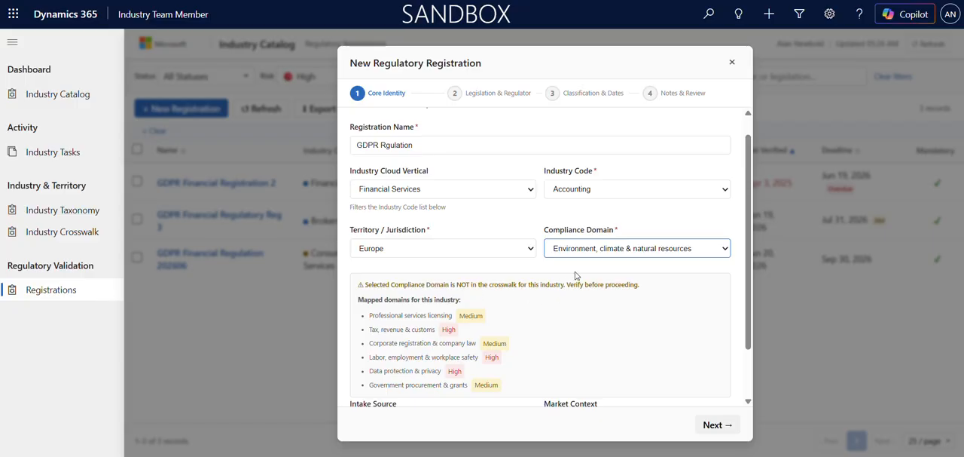
scroll(559, 246, "down", 1)
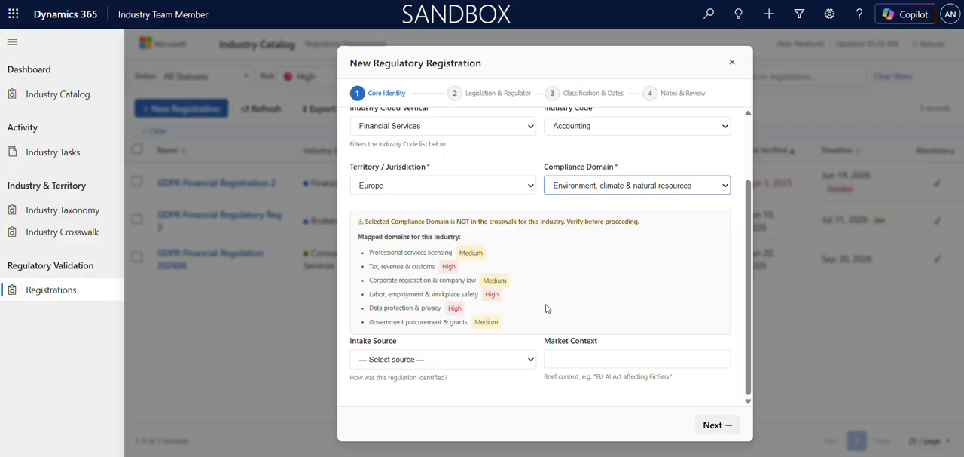
scroll(635, 186, "up", 1)
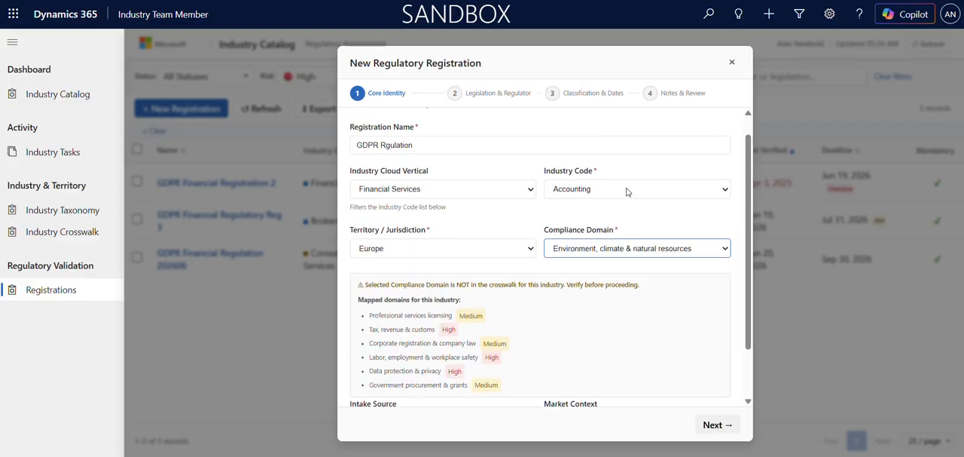
left_click(607, 255)
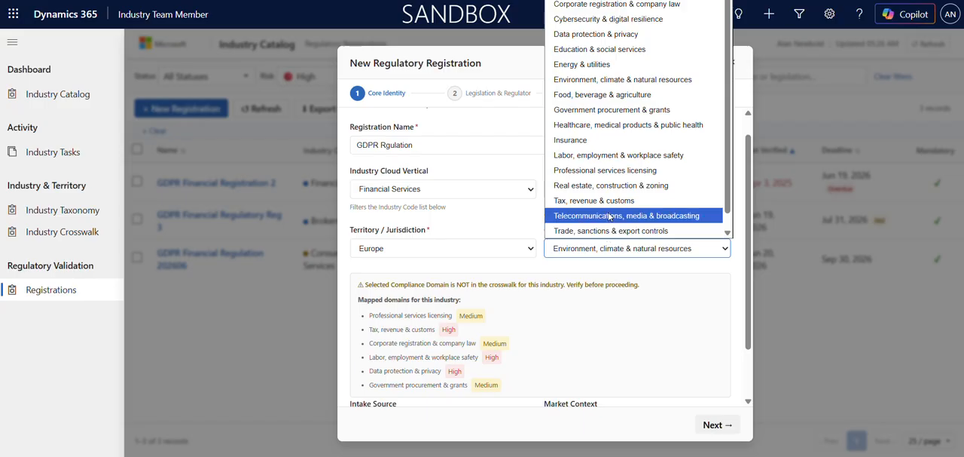
left_click(485, 230)
left_click(577, 255)
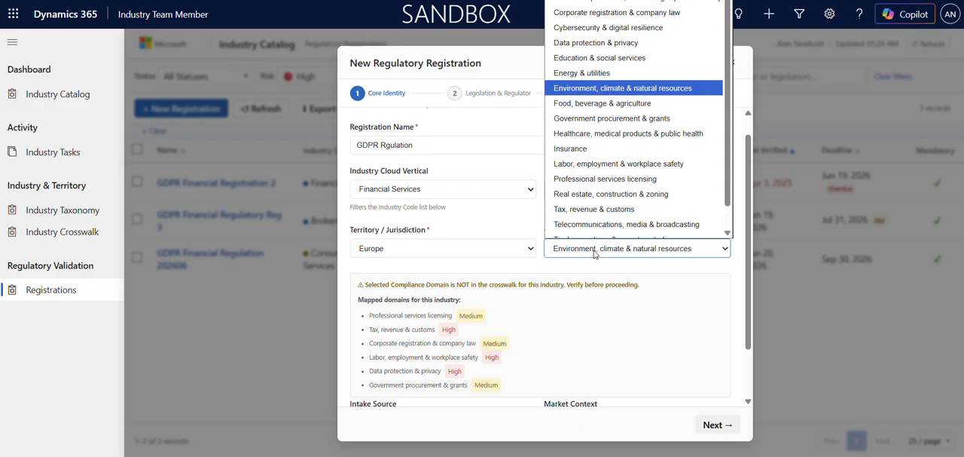
left_click(435, 279)
scroll(436, 279, "down", 1)
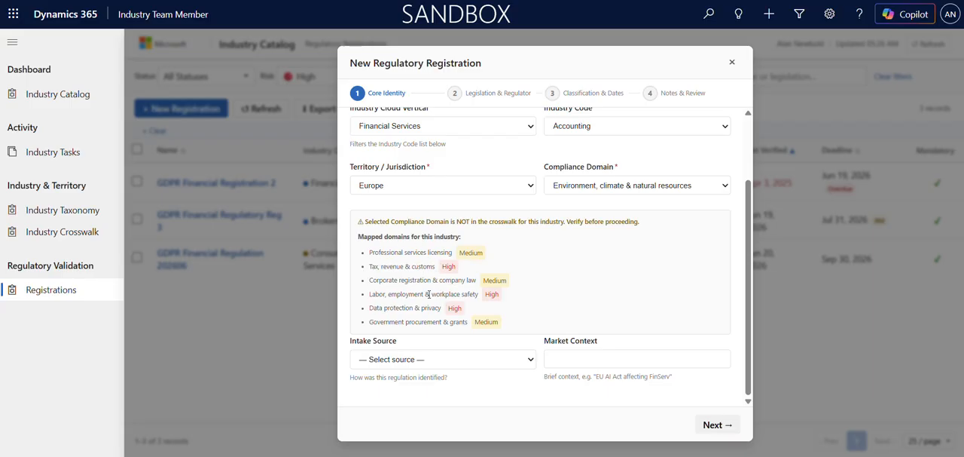
Change the compliance domain to "Corporate registration & company law" and check the crosswalk validation
left_click(621, 189)
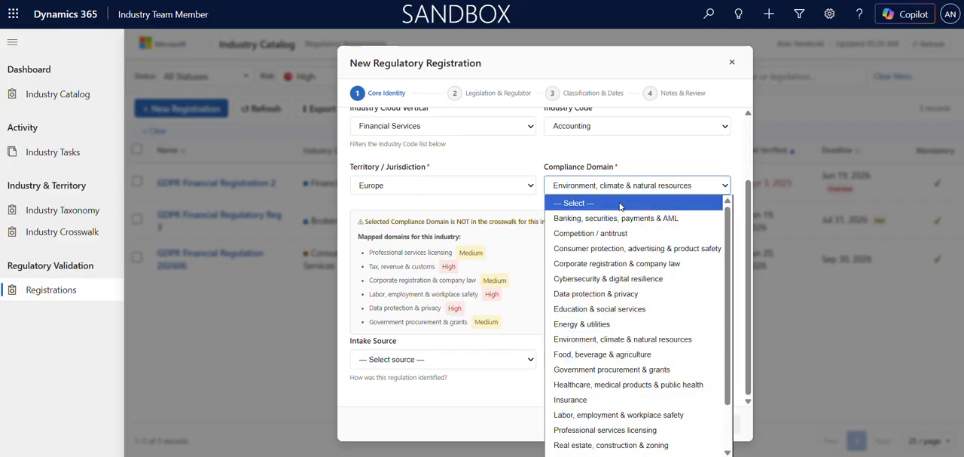
left_click(625, 265)
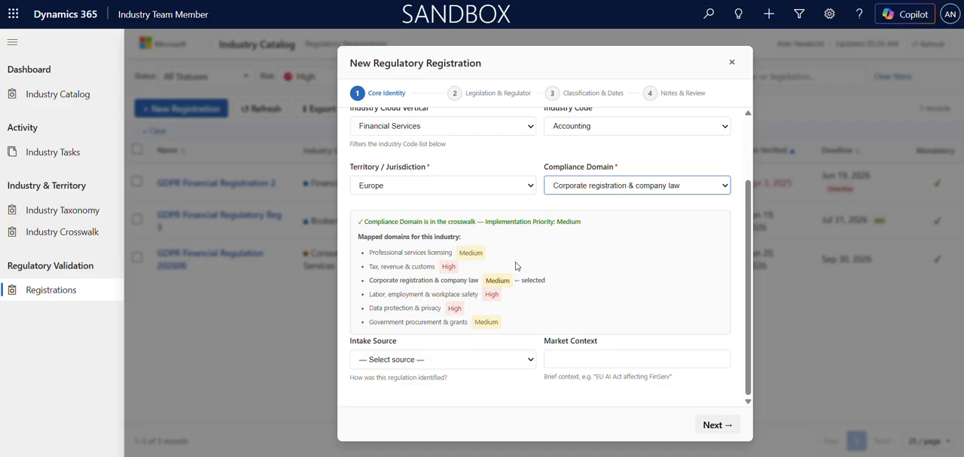
scroll(537, 205, "up", 1)
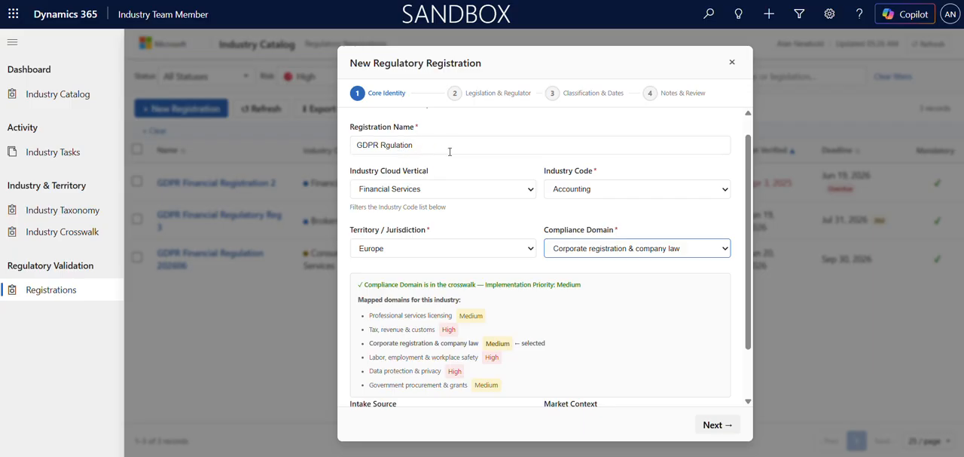
scroll(457, 207, "down", 1)
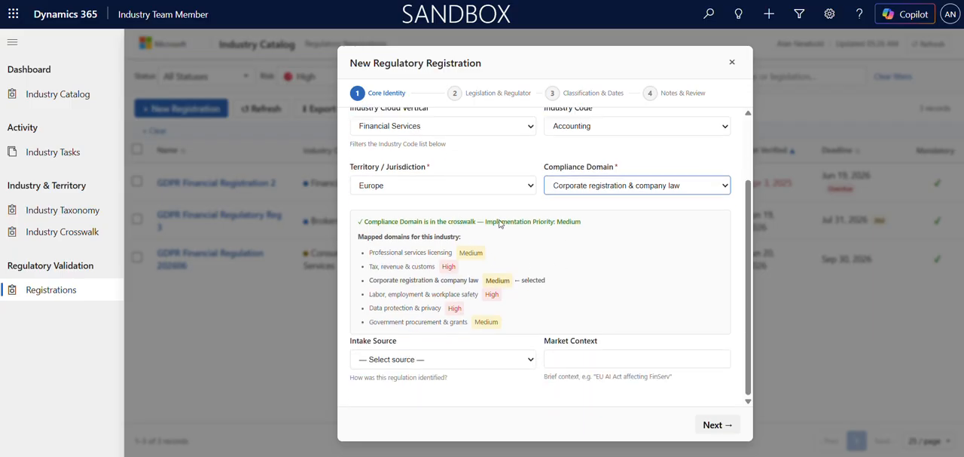
Set the intake source to Regulatory Alert, leave the market context blank, and continue to the Legislation & Regulator stage
left_click(510, 362)
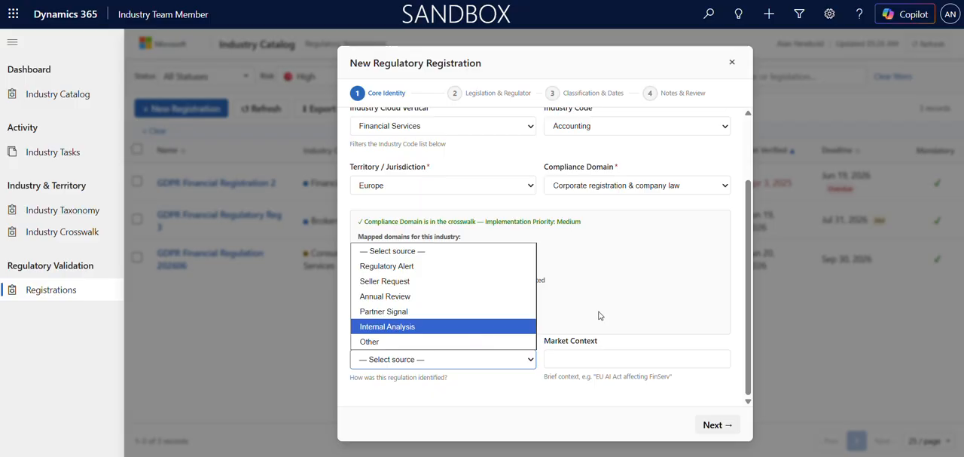
left_click(454, 270)
left_click(578, 355)
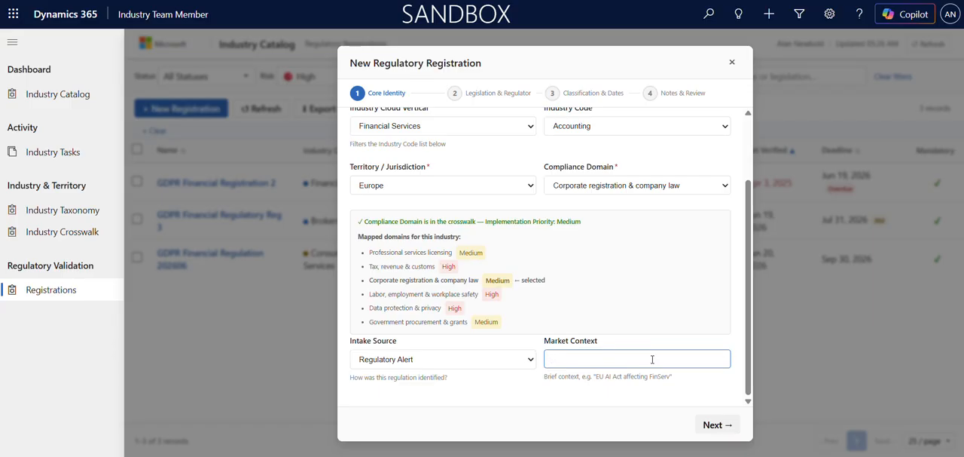
scroll(378, 147, "up", 1)
scroll(378, 142, "up", 2)
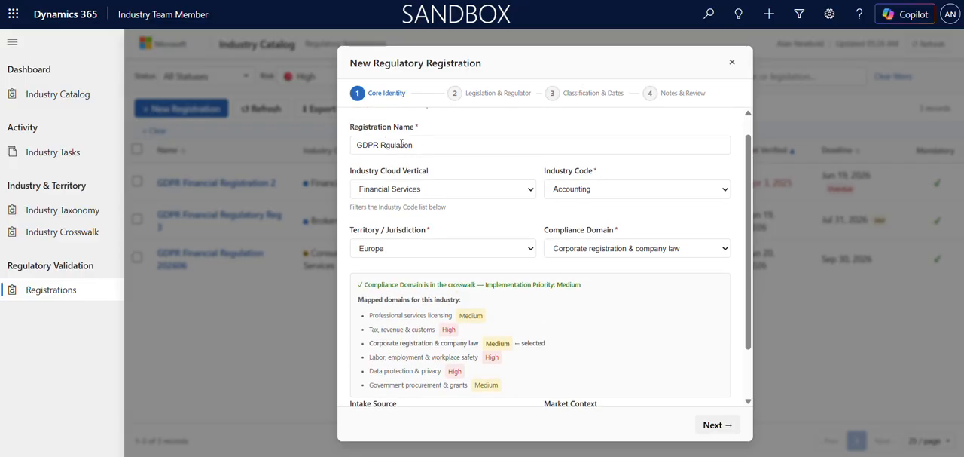
scroll(431, 150, "down", 3)
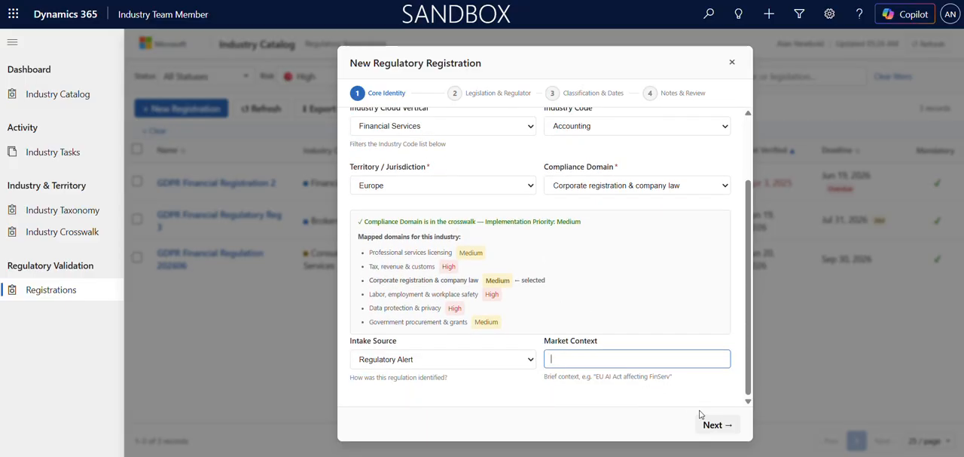
left_click(717, 426)
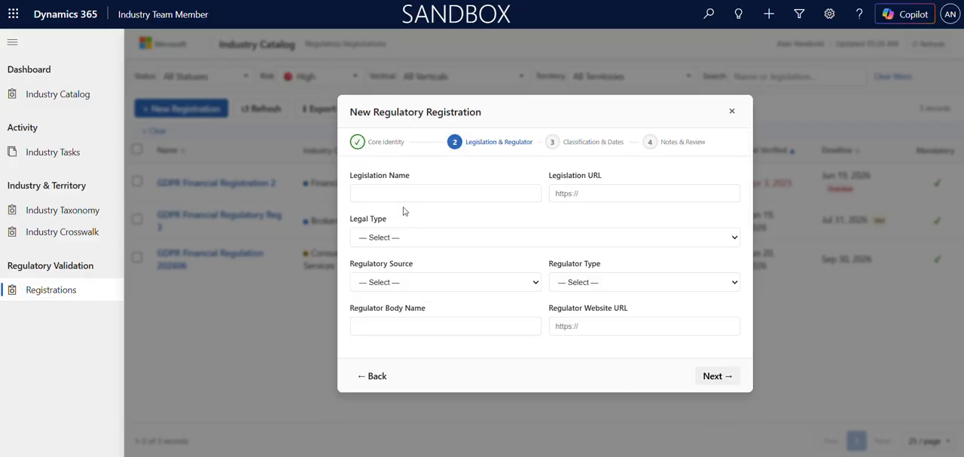
Enter "Legislation 001" as the legislation name and set the legal type to Regulation
left_click(433, 190)
type("Le")
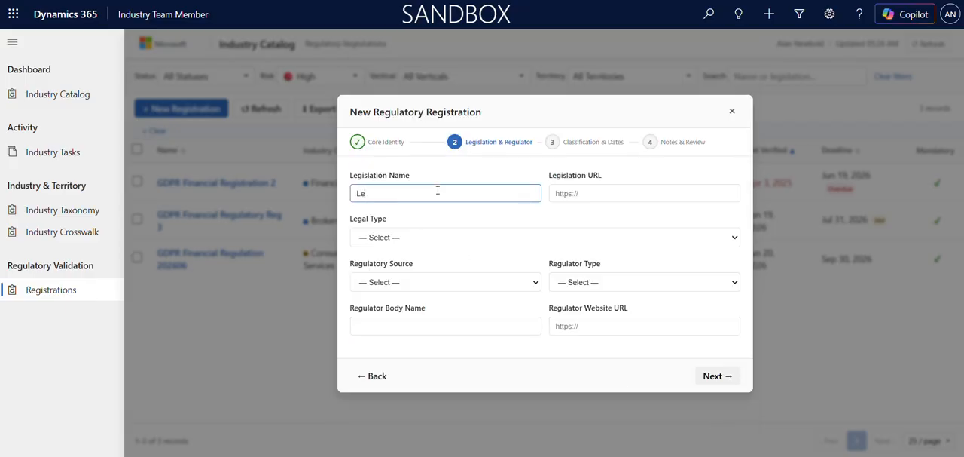
type("gia")
type("lation 001")
left_click(580, 193)
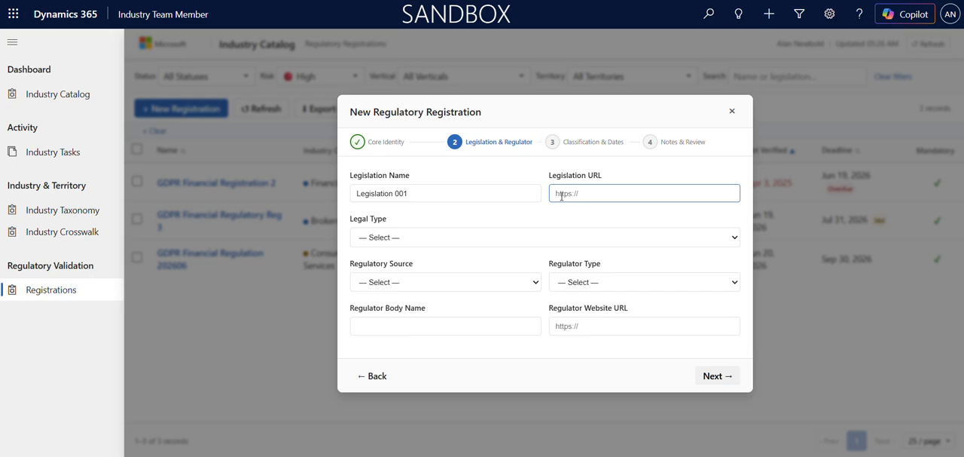
left_click(420, 240)
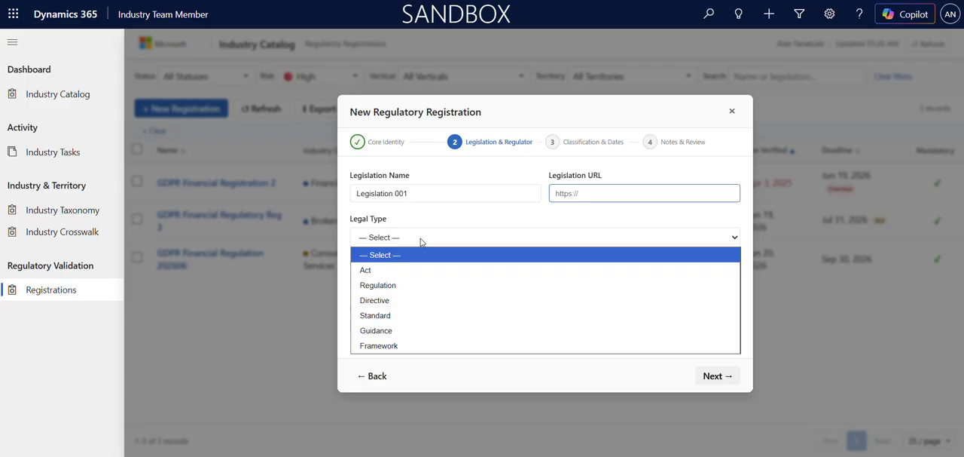
left_click(431, 285)
left_click(609, 194)
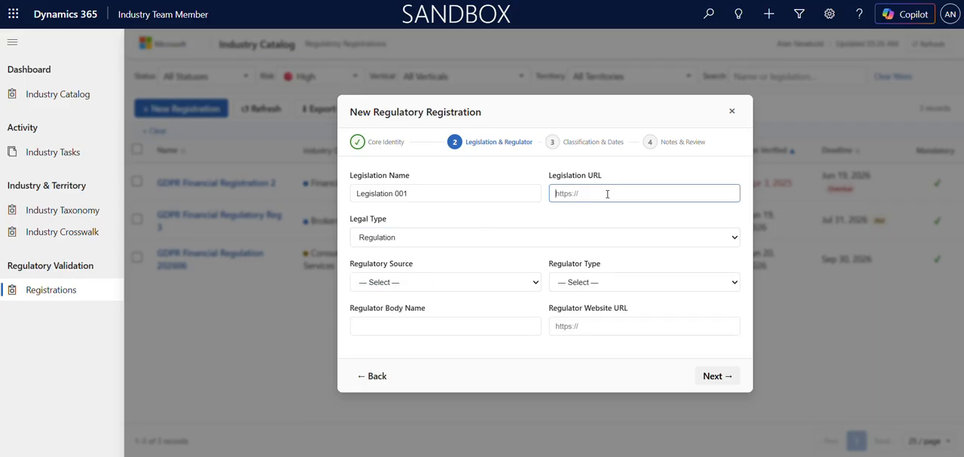
type("https://regulation.gov")
Look through the available regulatory source options and leave the source unselected
left_click(439, 281)
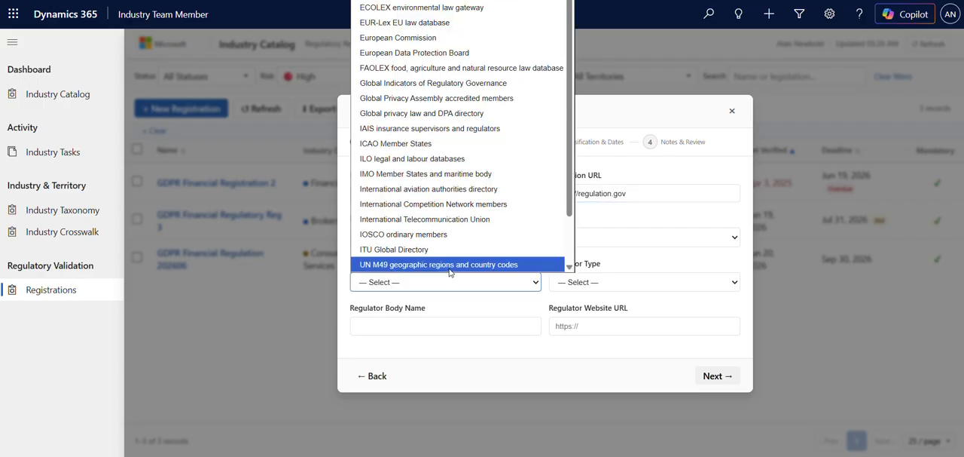
scroll(449, 272, "down", 1)
left_click(479, 306)
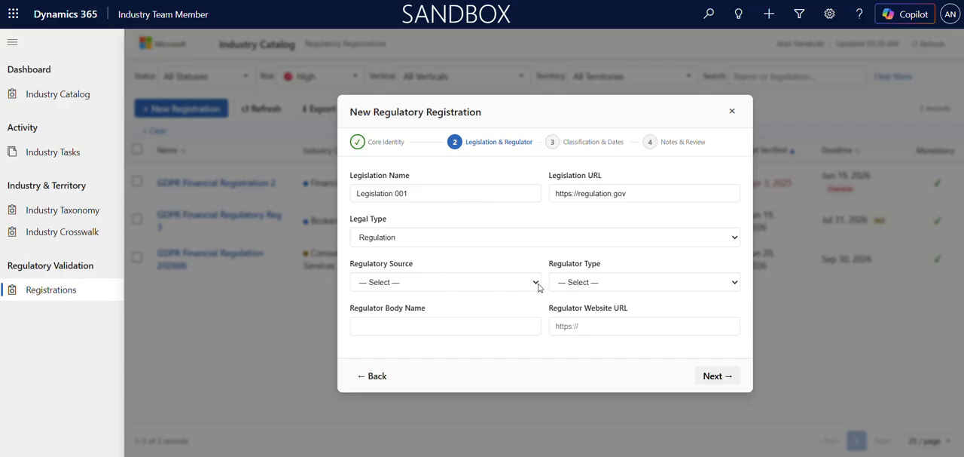
left_click(536, 284)
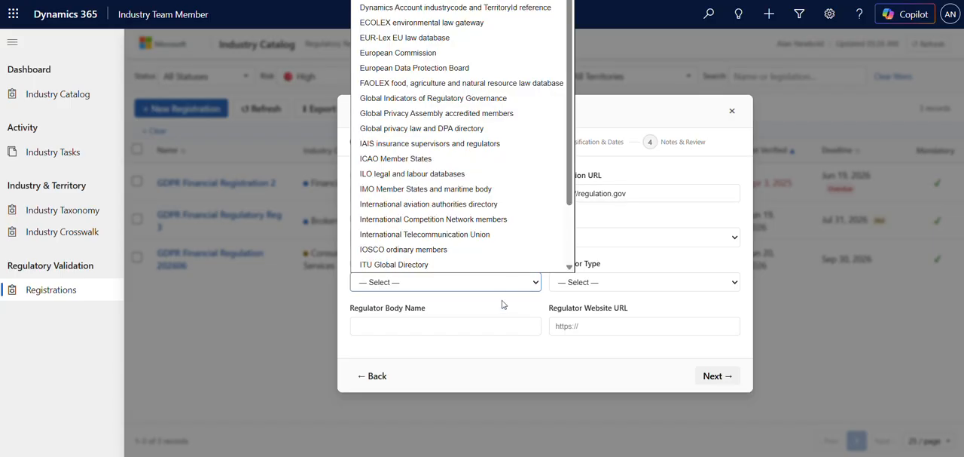
left_click(531, 306)
Set the regulator type to National Authority and enter "Regulator Body 1" as the regulator body name
left_click(596, 282)
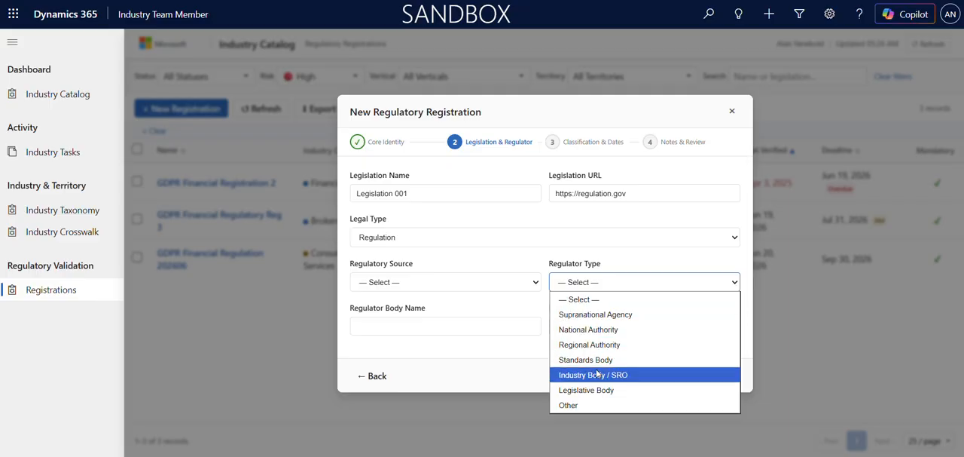
left_click(610, 330)
left_click(484, 328)
type("R")
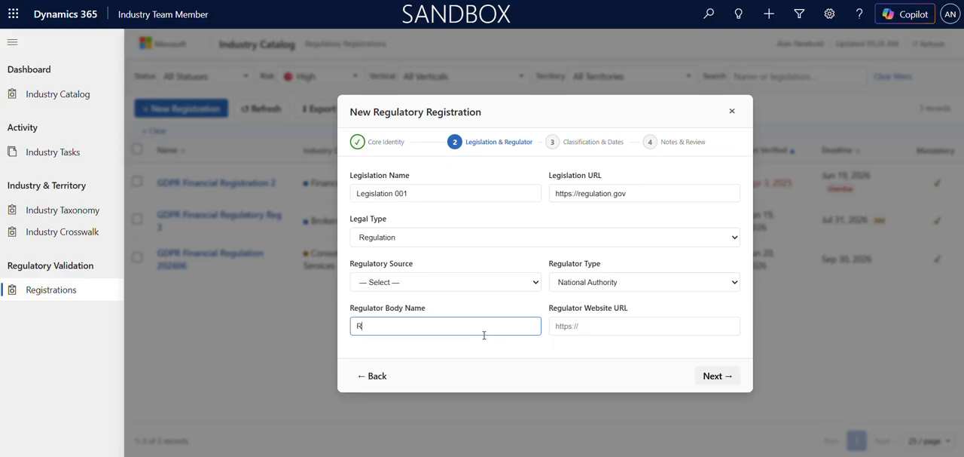
type("egulator Body 1")
left_click(592, 322)
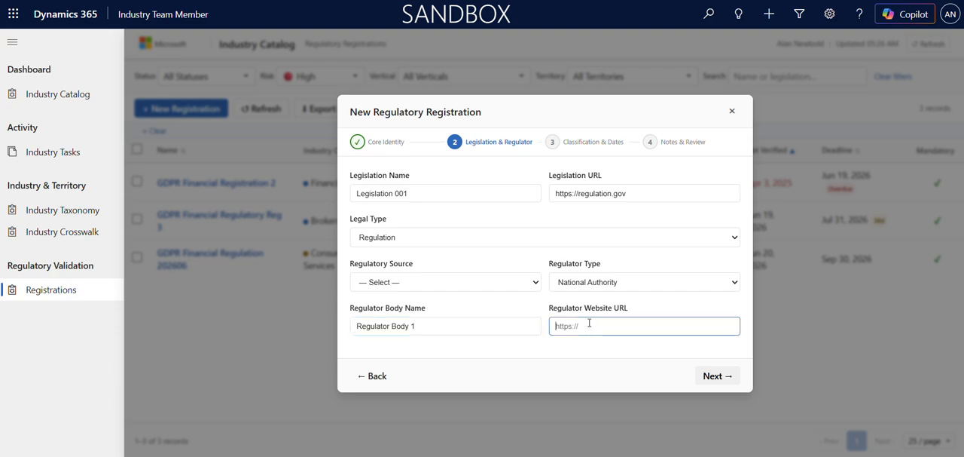
type("https://regululation.gov")
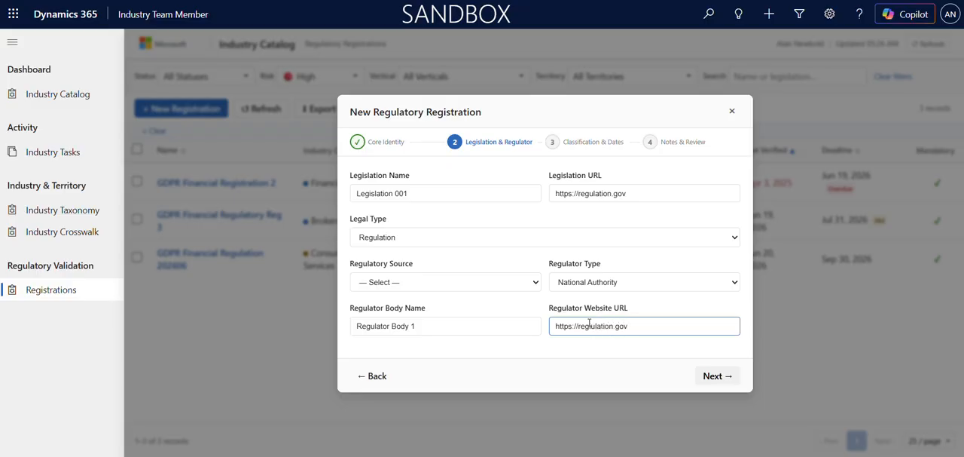
left_click(717, 381)
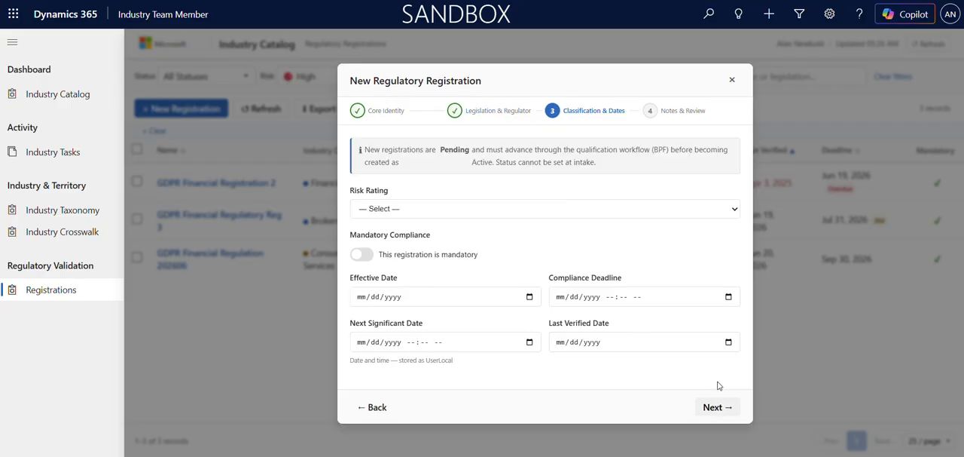
Set the risk rating to Medium and mark the registration as mandatory
left_click(507, 211)
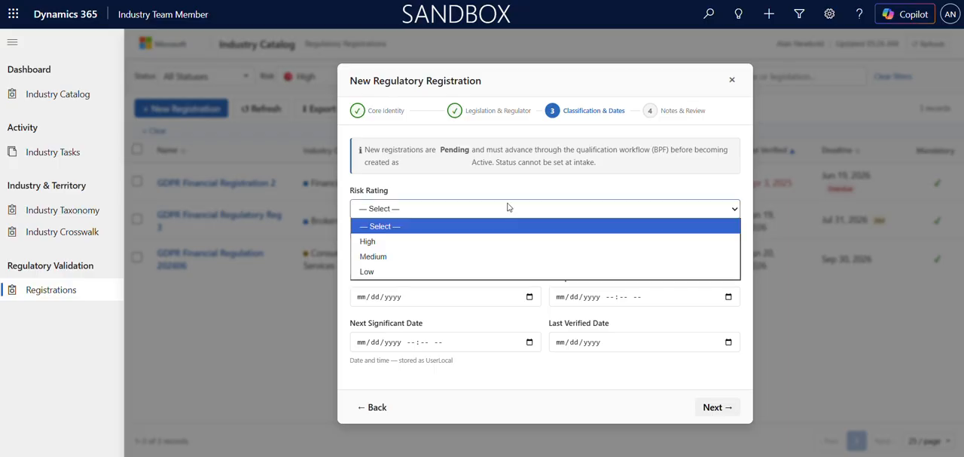
left_click(494, 242)
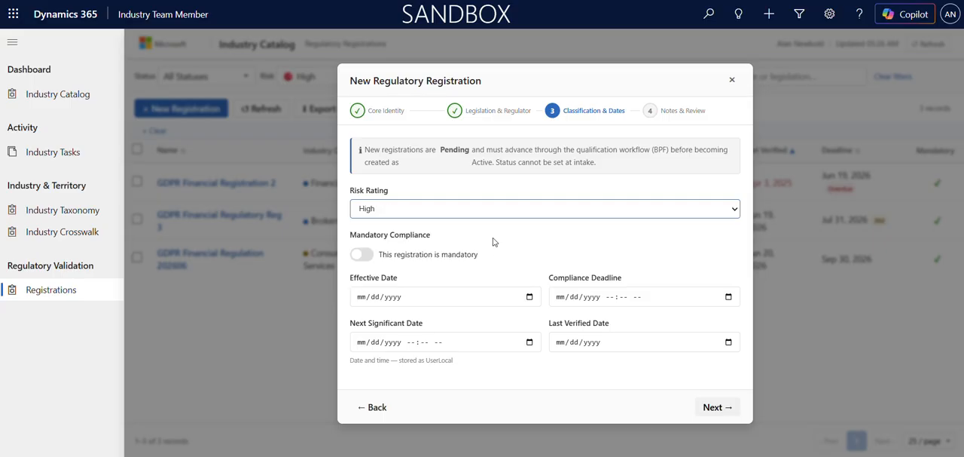
left_click(497, 210)
left_click(467, 255)
left_click(363, 255)
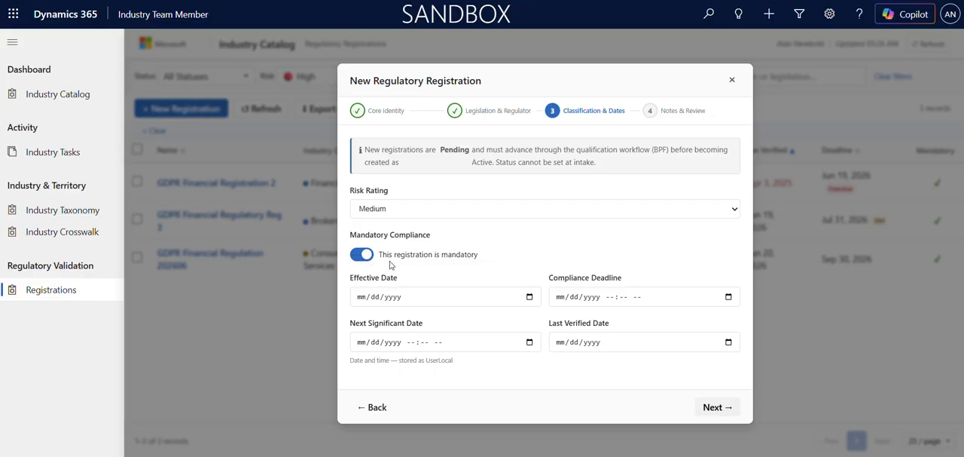
Set the effective date to 06/01/2026 and the compliance deadline to 01/29/2027 05:32 AM
left_click(531, 296)
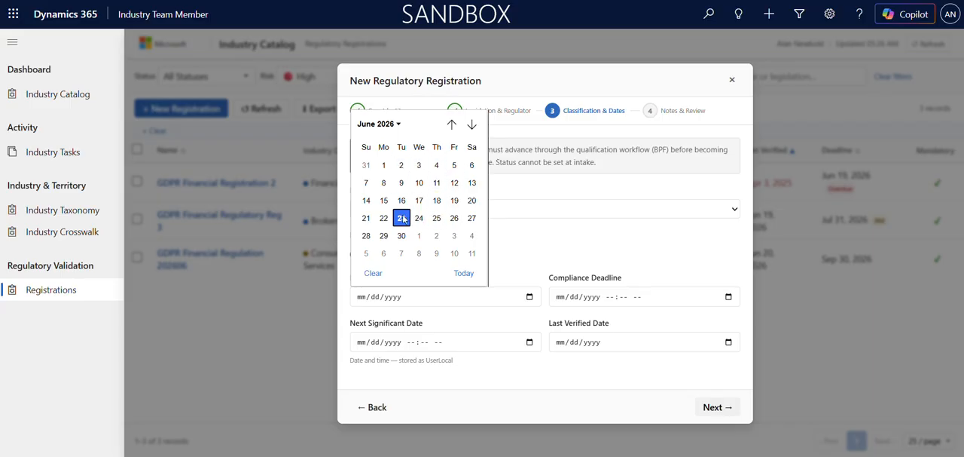
left_click(383, 166)
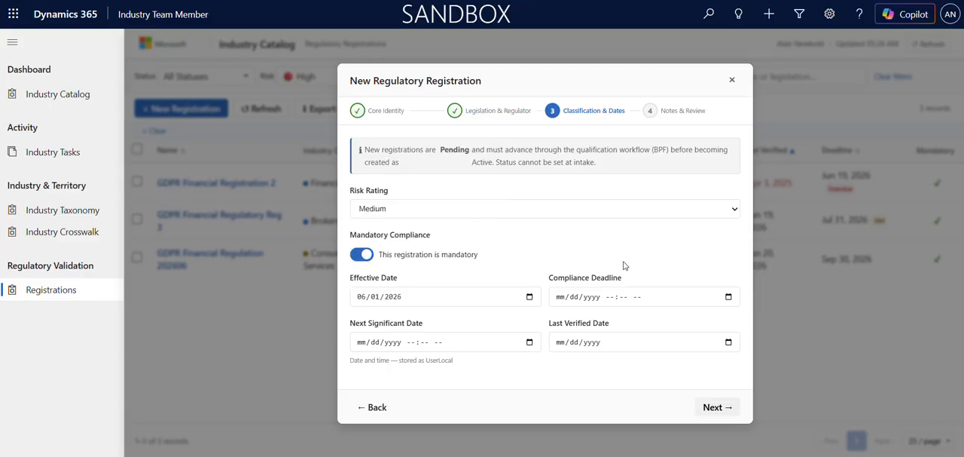
left_click(728, 297)
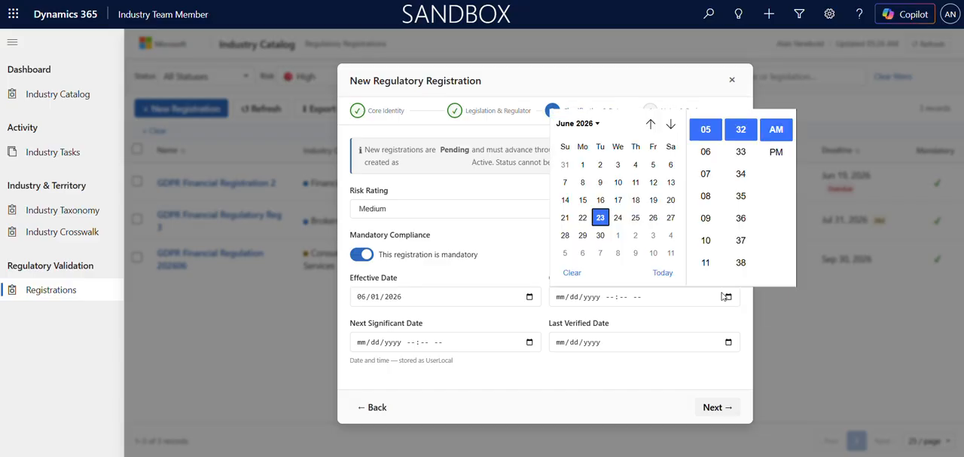
left_click(671, 124)
left_click(671, 124)
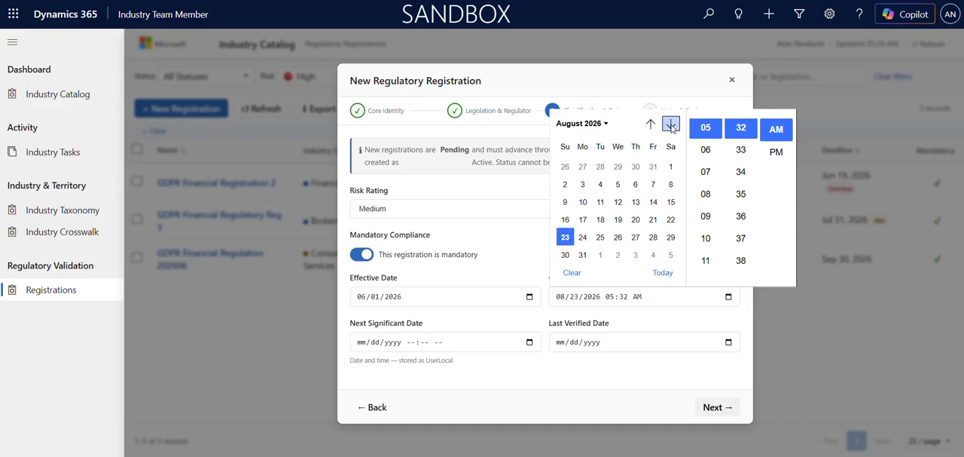
left_click(654, 237)
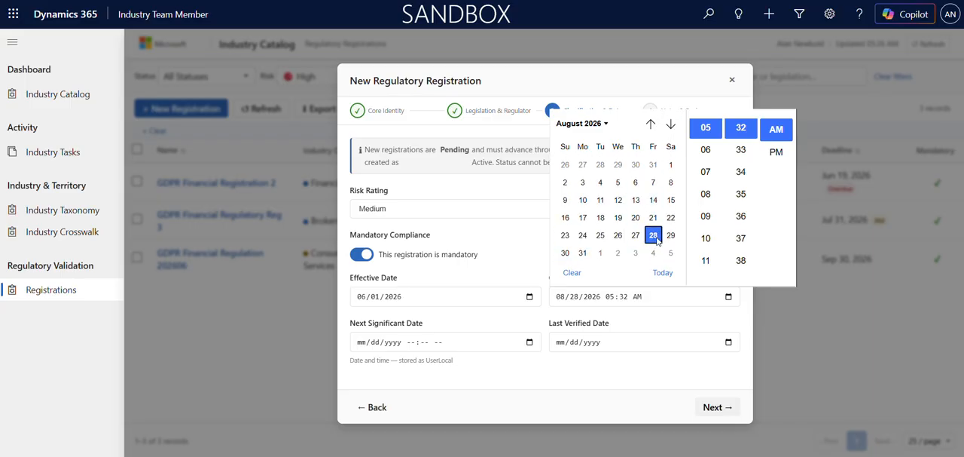
left_click(671, 125)
left_click(670, 125)
left_click(670, 124)
left_click(670, 124)
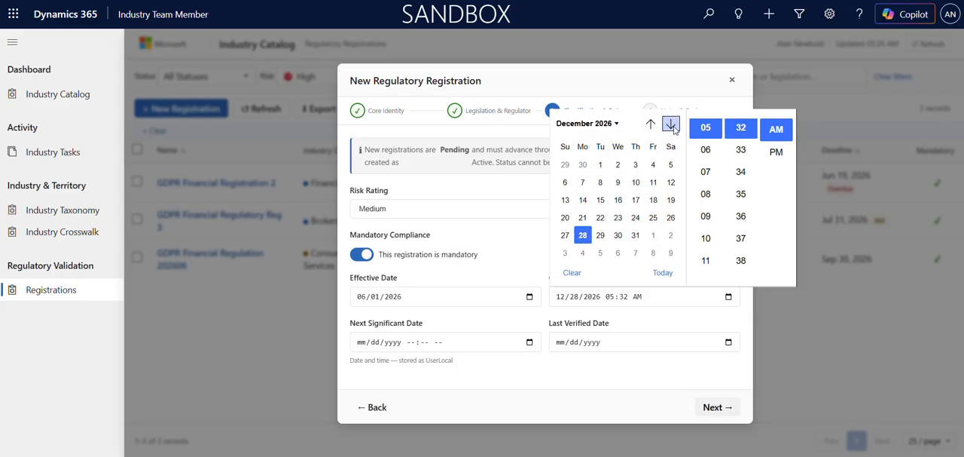
left_click(671, 125)
left_click(653, 235)
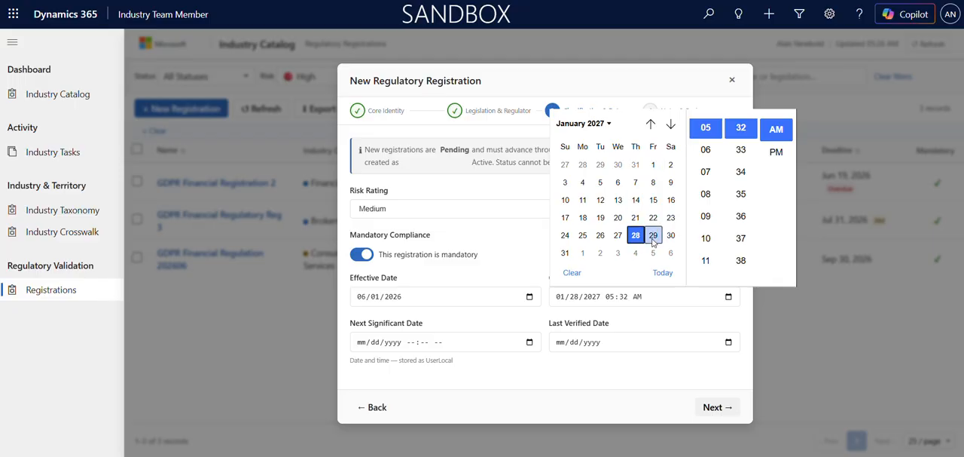
left_click(539, 264)
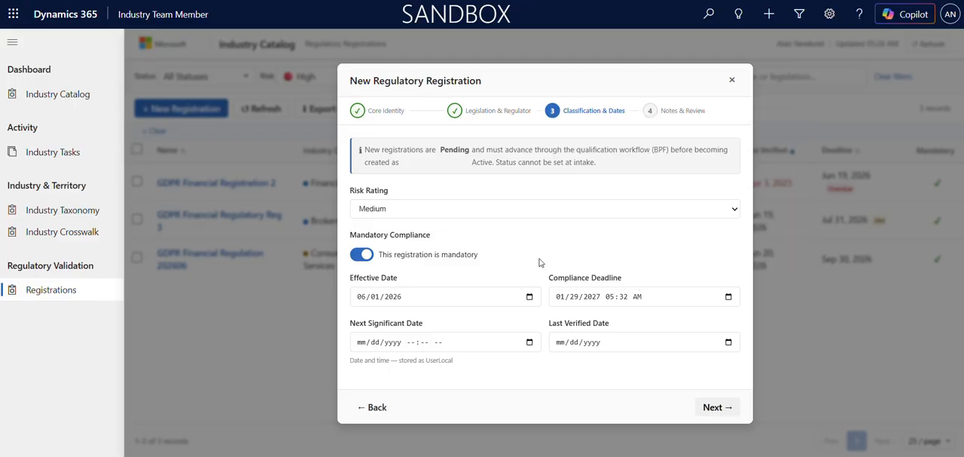
Set the next significant date to 08/26/2026 05:32 AM
left_click(530, 343)
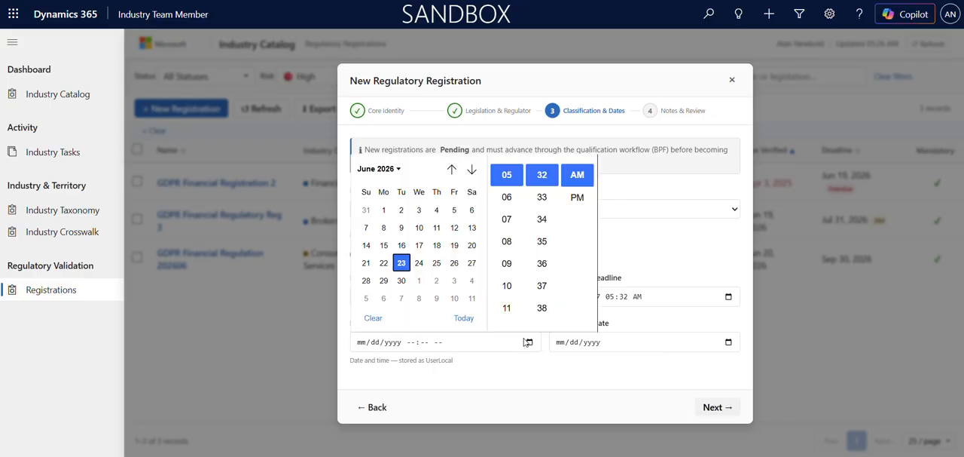
left_click(472, 170)
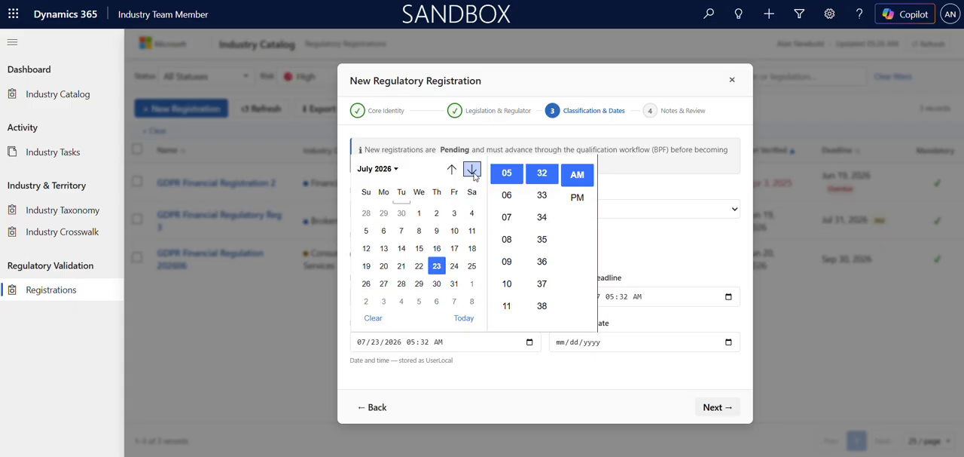
left_click(473, 171)
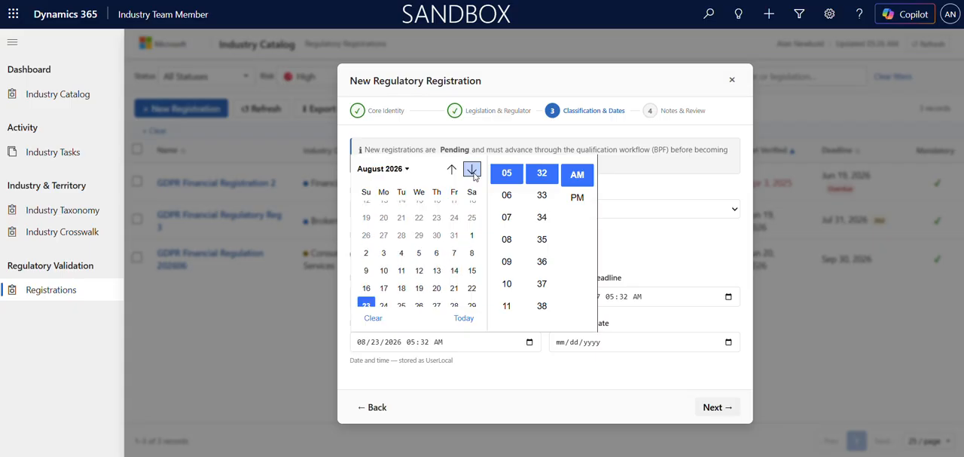
left_click(437, 247)
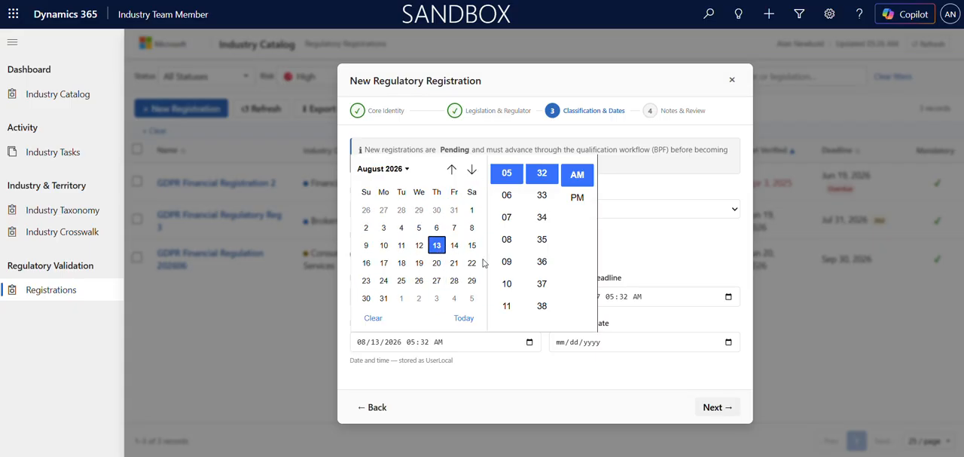
left_click(419, 280)
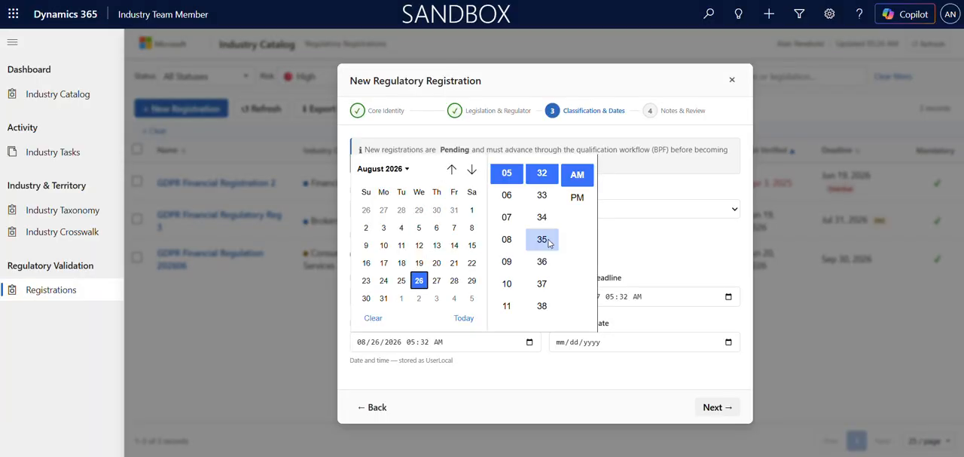
left_click(624, 241)
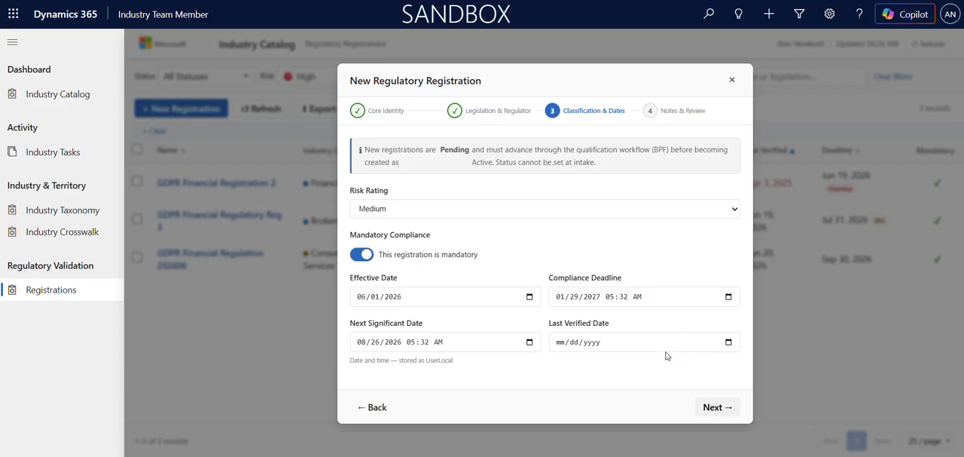
Set the last verified date to 06/23/2026 and continue to the Notes & Review stage
left_click(729, 343)
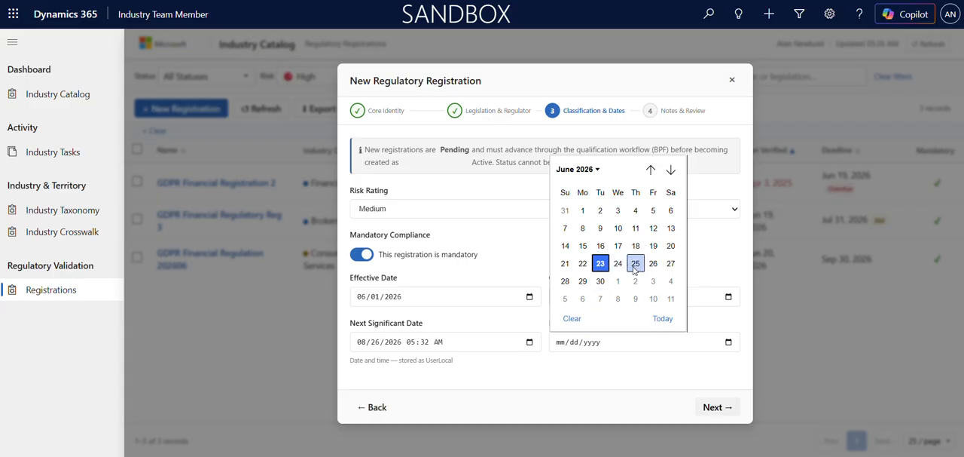
left_click(600, 263)
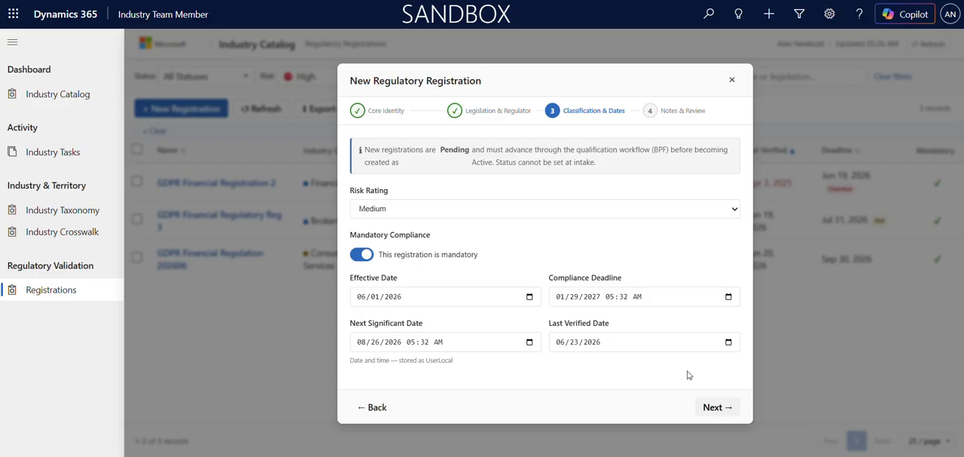
left_click(712, 408)
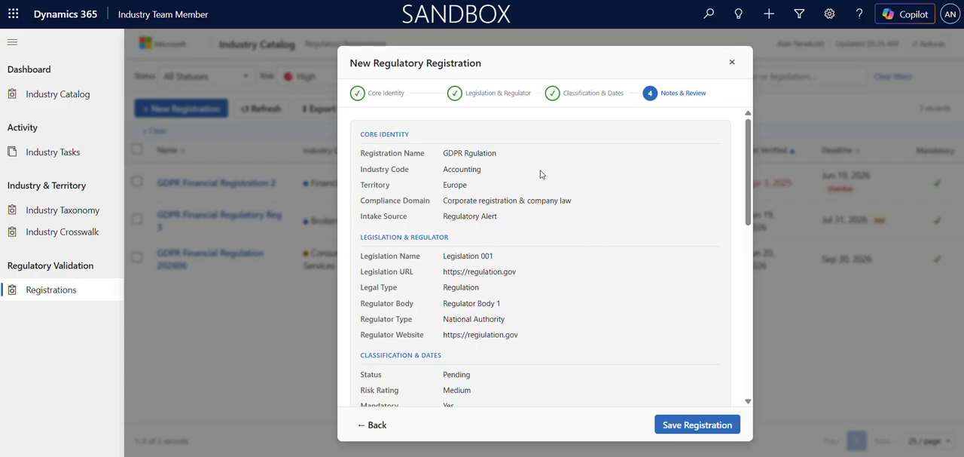
Review the registration summary and enter "Apply to all opportuniities" as the applicability rule
scroll(530, 178, "down", 3)
scroll(527, 181, "down", 1)
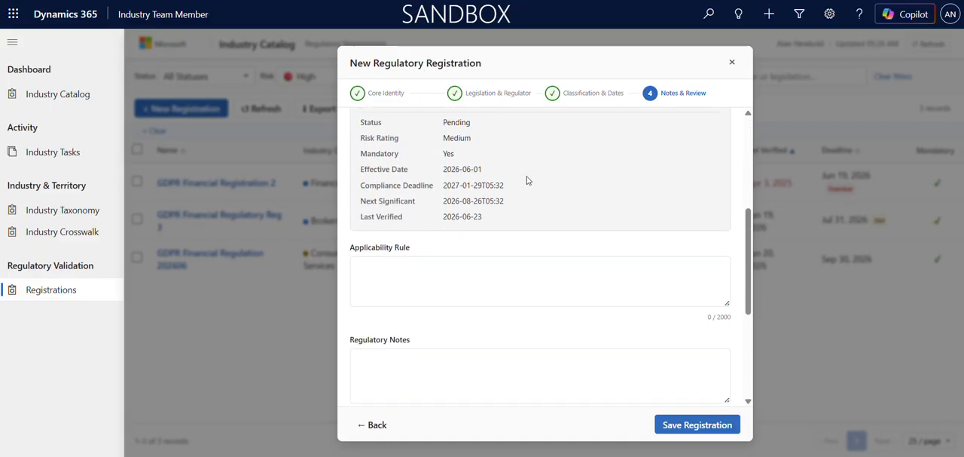
left_click(424, 267)
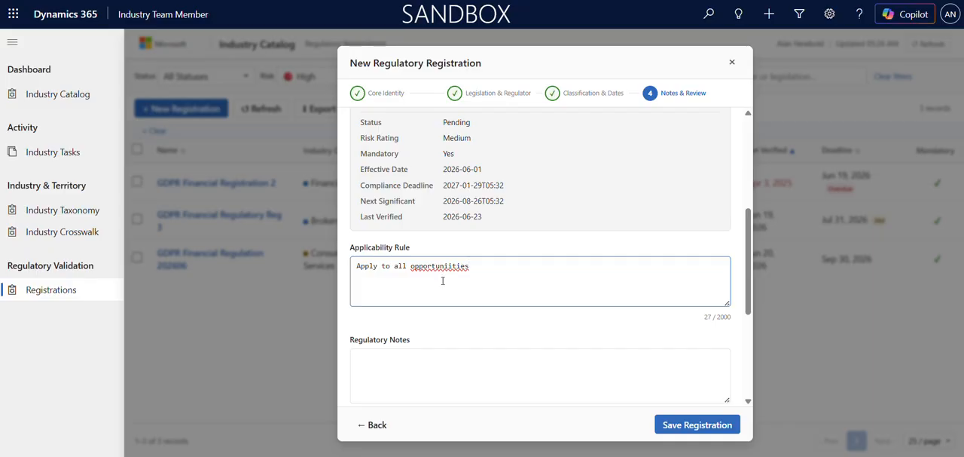
Enter "regulatory notes" in the registration's Regulatory Notes
scroll(441, 271, "down", 2)
left_click(432, 237)
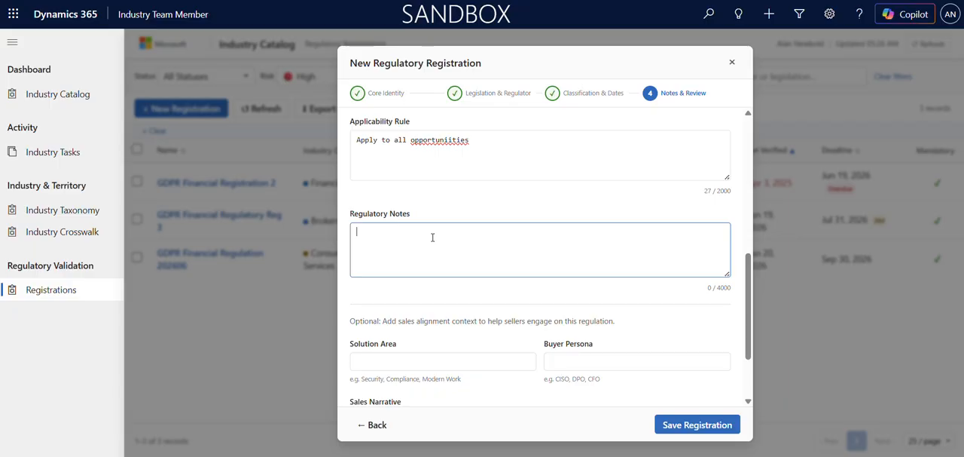
type("regulatory notes")
scroll(418, 259, "down", 2)
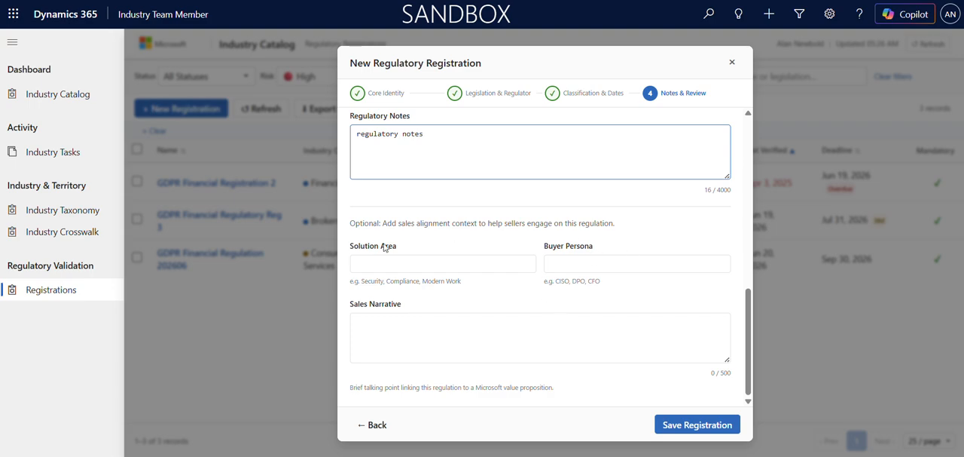
Review the optional solution area, buyer persona and sales narrative, leave them blank, and save the registration
left_click_drag(599, 249, 345, 253)
left_click(432, 254)
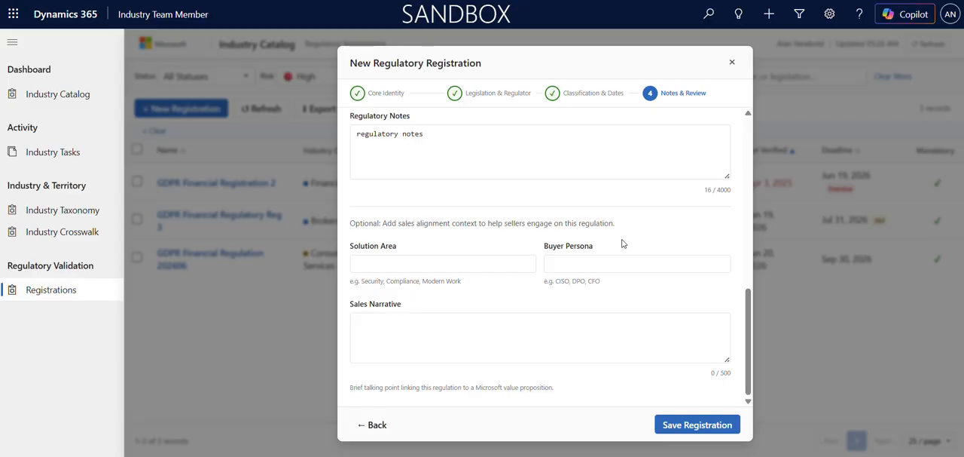
left_click(416, 340)
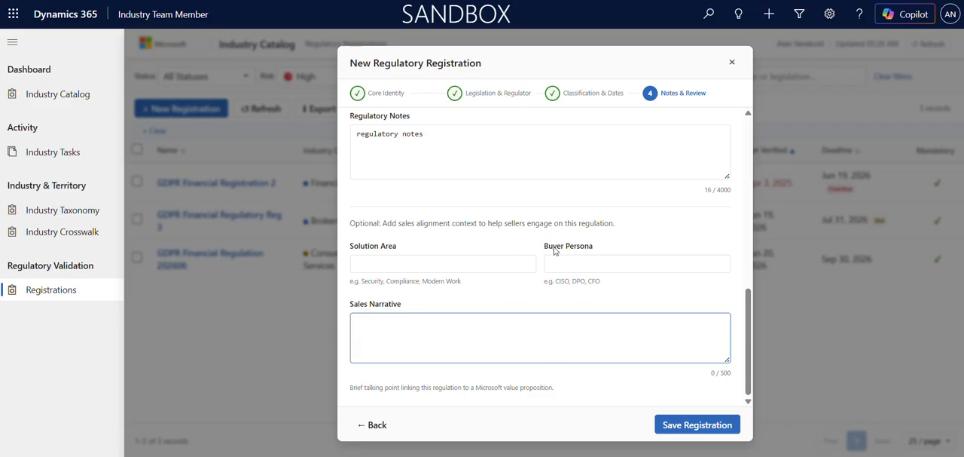
left_click(675, 426)
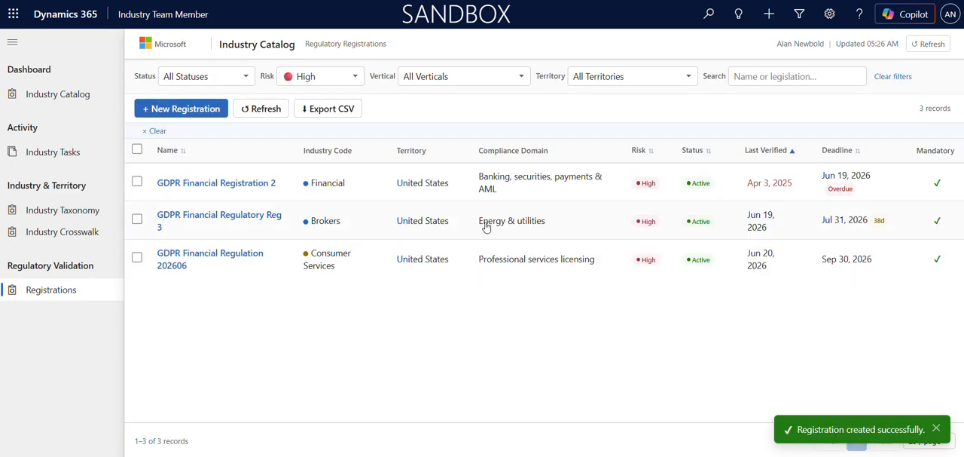
Refresh the registrations list and filter it to Pending status and Medium risk
left_click(257, 111)
left_click(246, 77)
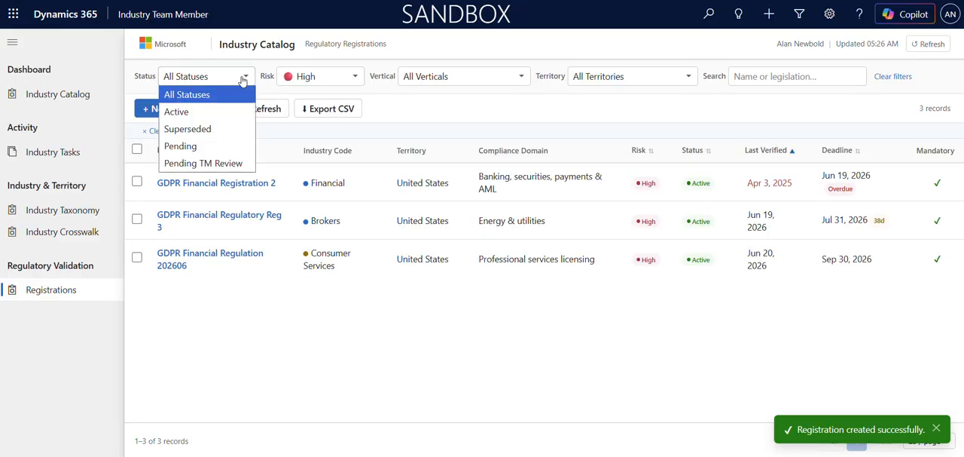
left_click(222, 100)
left_click(230, 83)
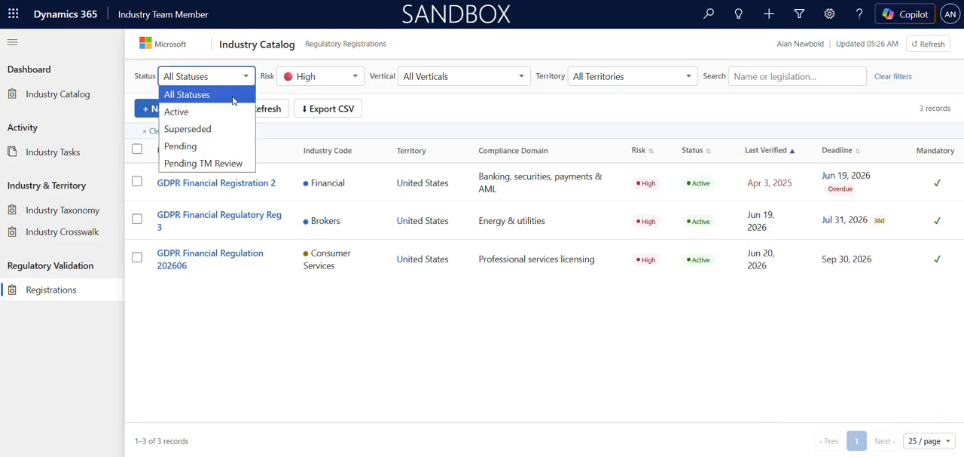
left_click(216, 144)
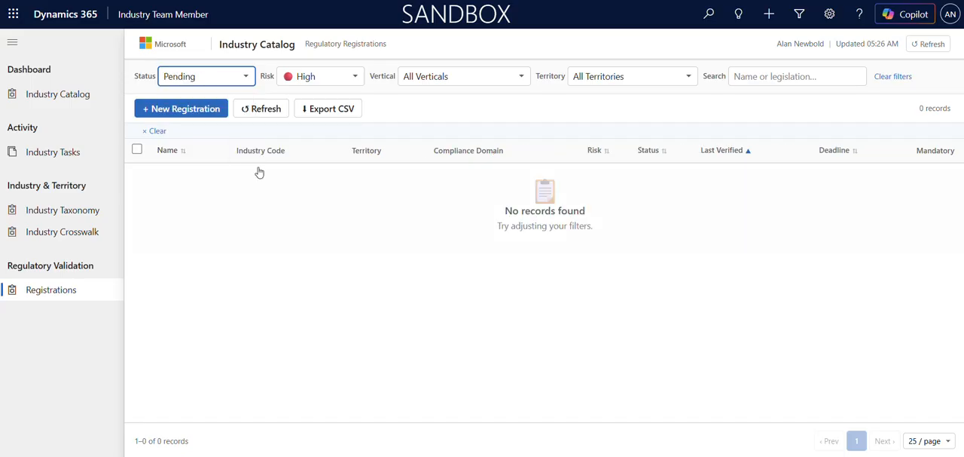
left_click(262, 106)
left_click(294, 77)
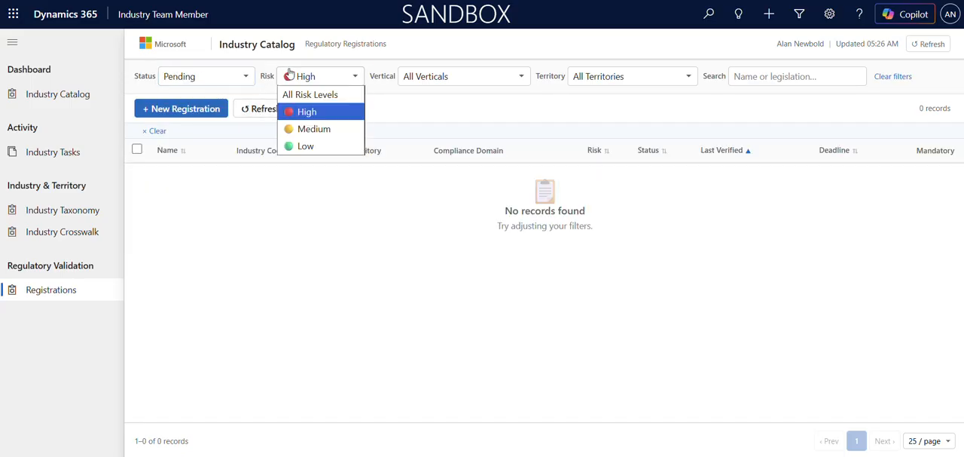
left_click(290, 130)
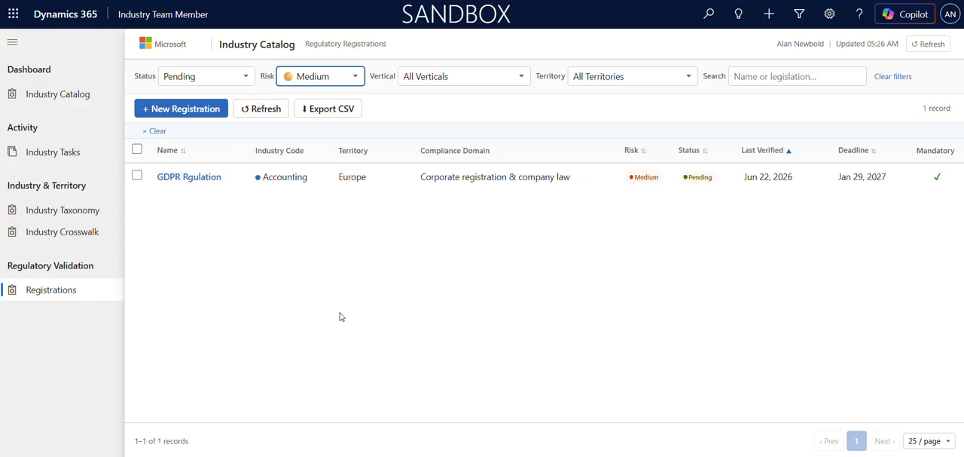
Open the GDPR Rgulation registration and inspect the Draft stage details of its Regulatory Qualification process
left_click(182, 178)
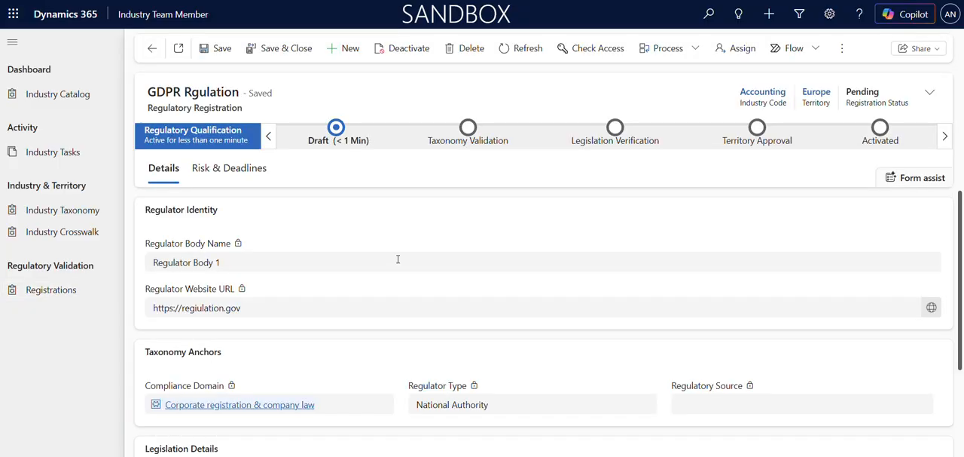
left_click(339, 138)
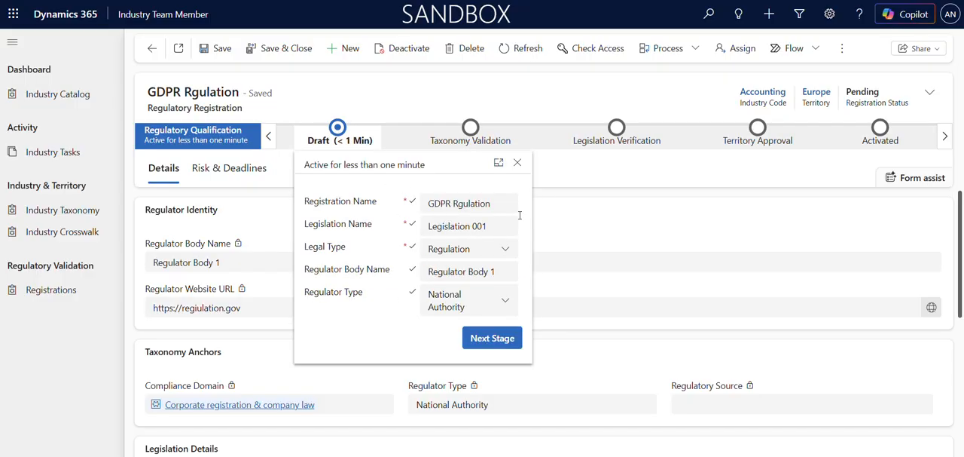
left_click(569, 184)
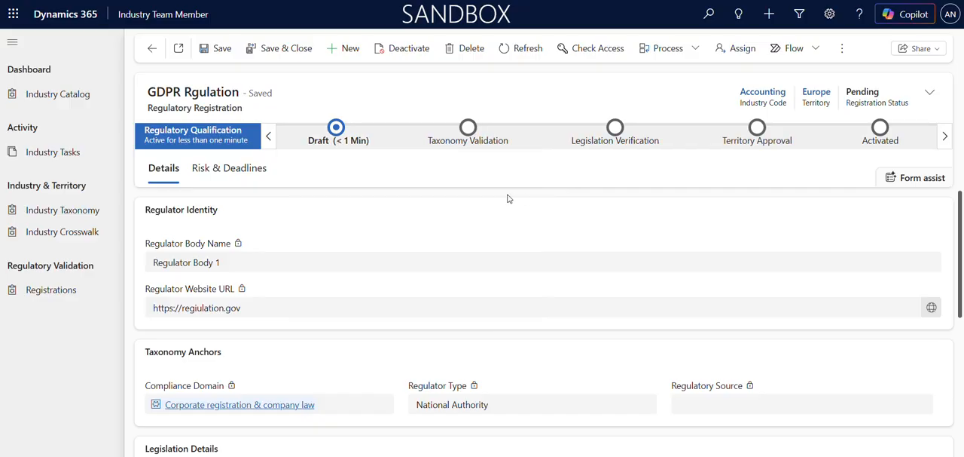
Browse the Industry Taxonomy's industry codes, view the Distributors, Dispatchers and Processors record, and return to the taxonomy
left_click(87, 215)
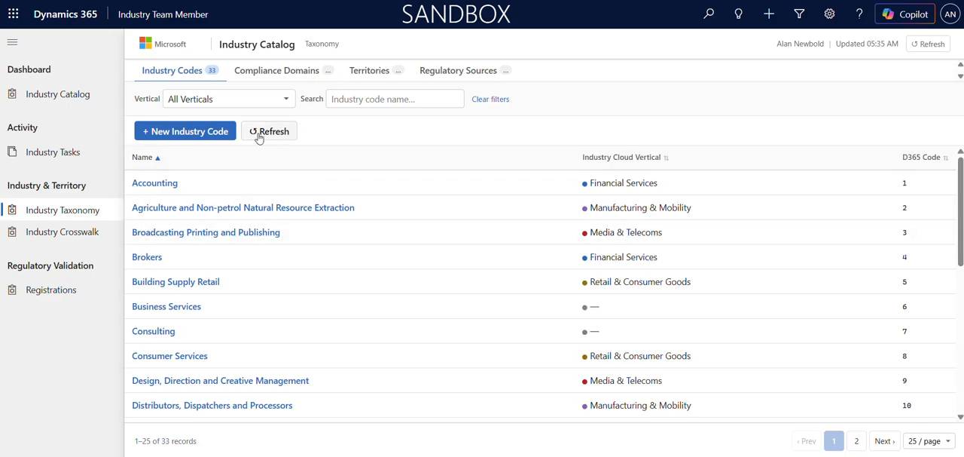
scroll(230, 215, "down", 5)
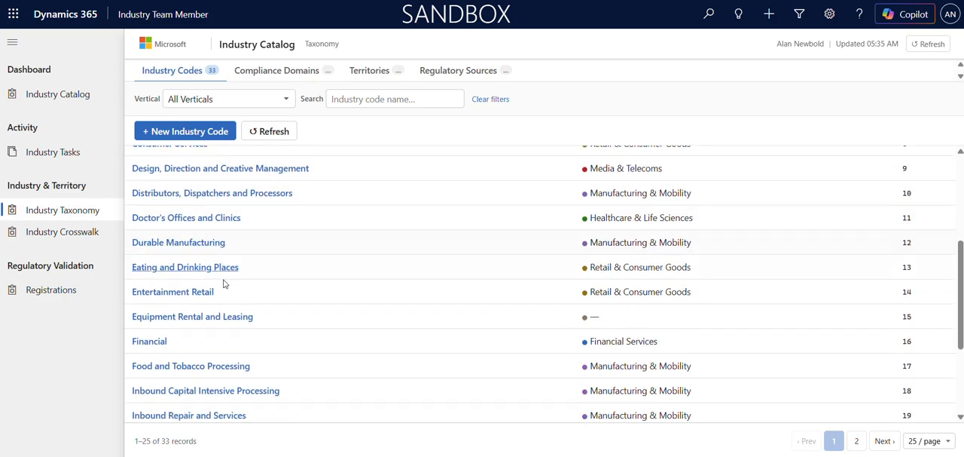
scroll(219, 334, "up", 3)
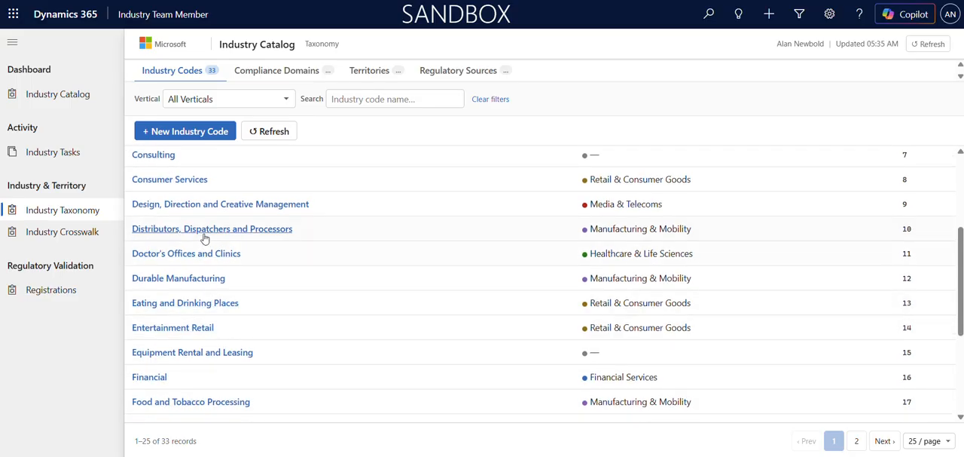
left_click(201, 233)
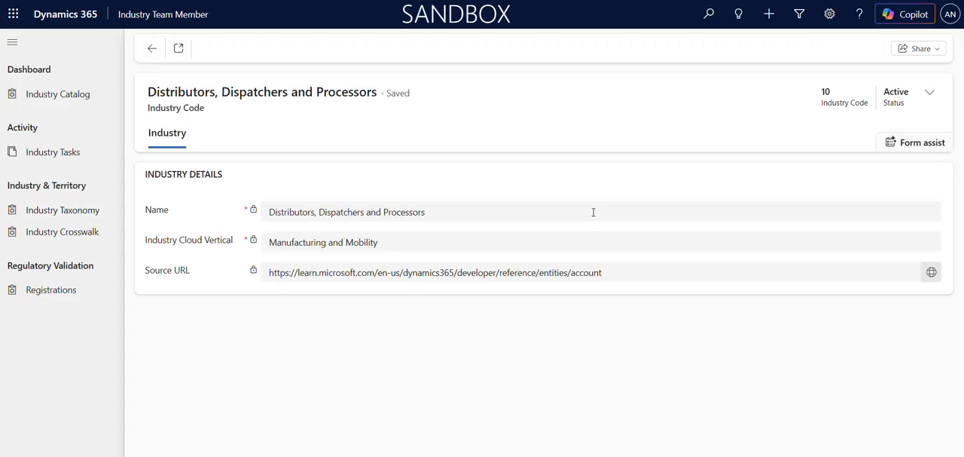
left_click(154, 50)
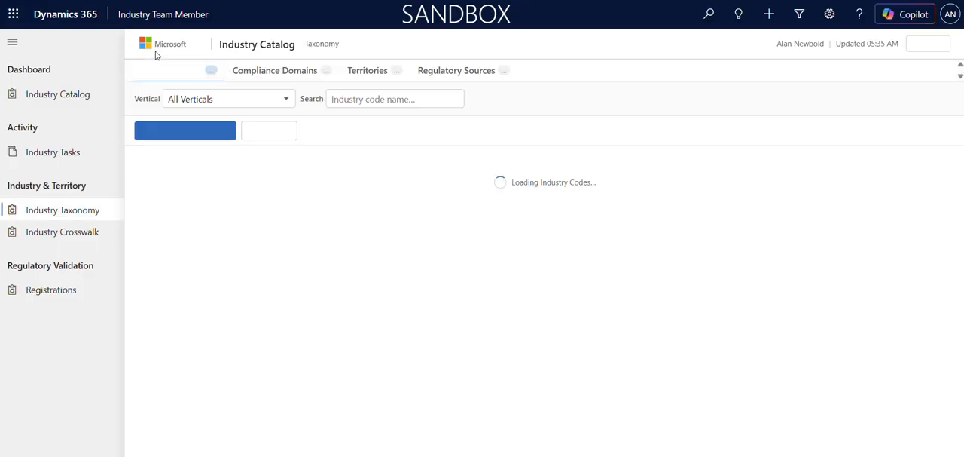
Look through the taxonomy's compliance domains and territories
left_click(297, 75)
scroll(316, 213, "down", 3)
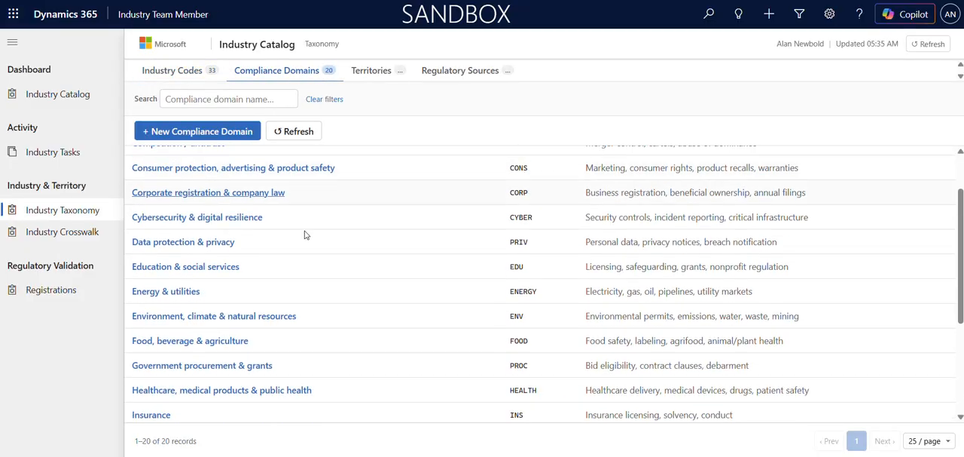
scroll(274, 324, "up", 2)
left_click(372, 70)
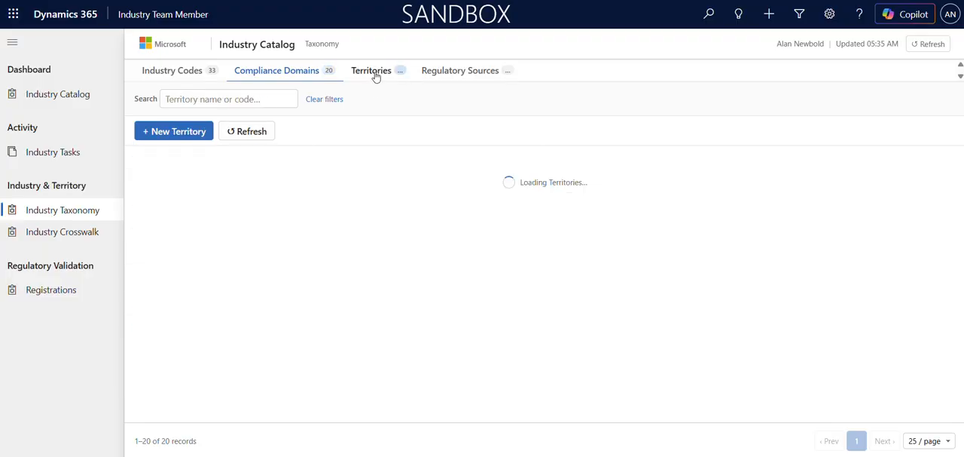
scroll(233, 256, "down", 5)
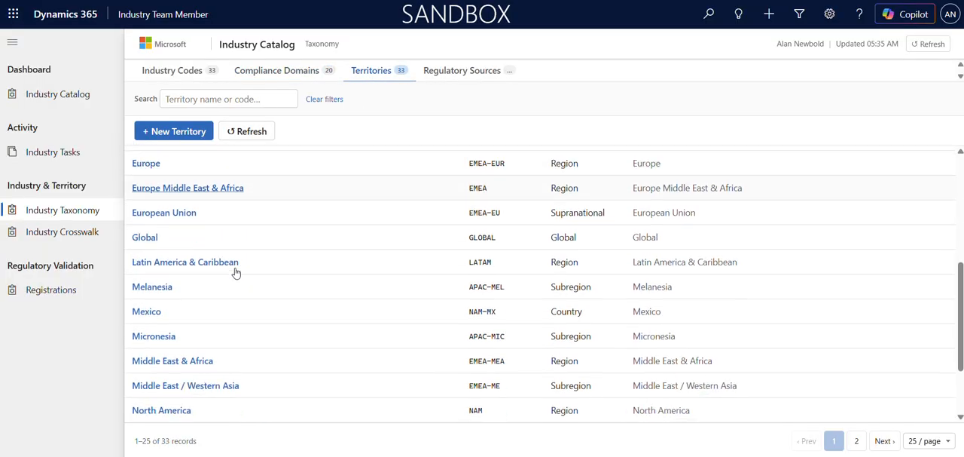
scroll(239, 321, "up", 5)
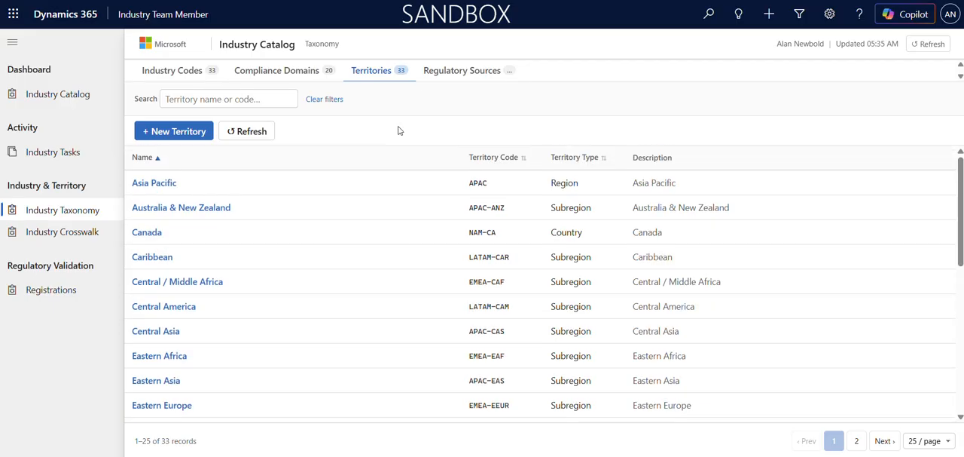
Look through the taxonomy's regulatory sources with their resource types and URLs
left_click(454, 72)
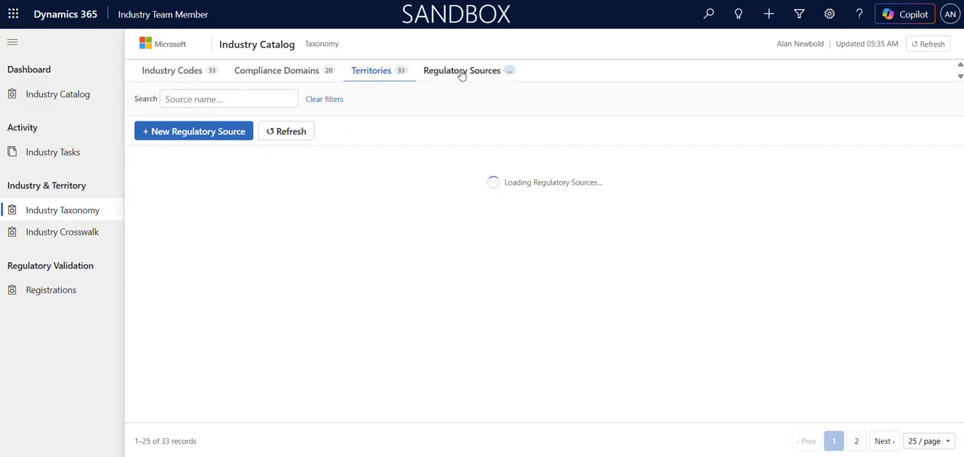
scroll(282, 226, "down", 10)
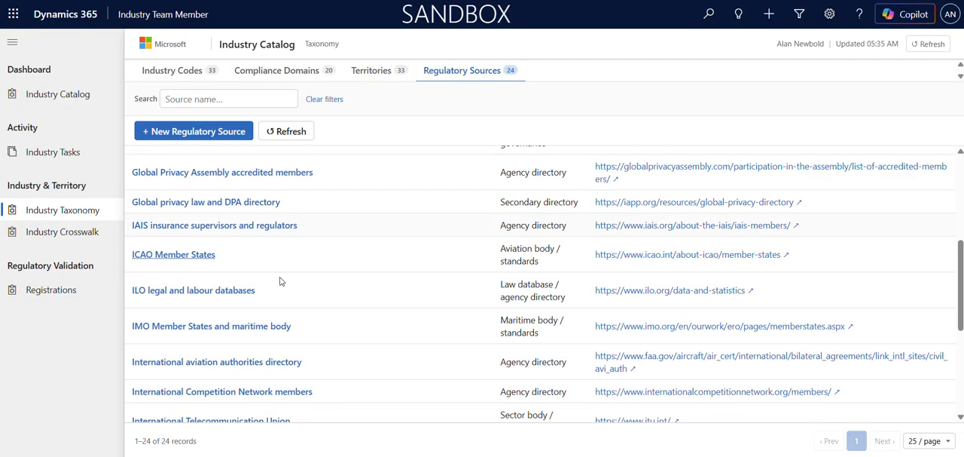
scroll(280, 332, "up", 10)
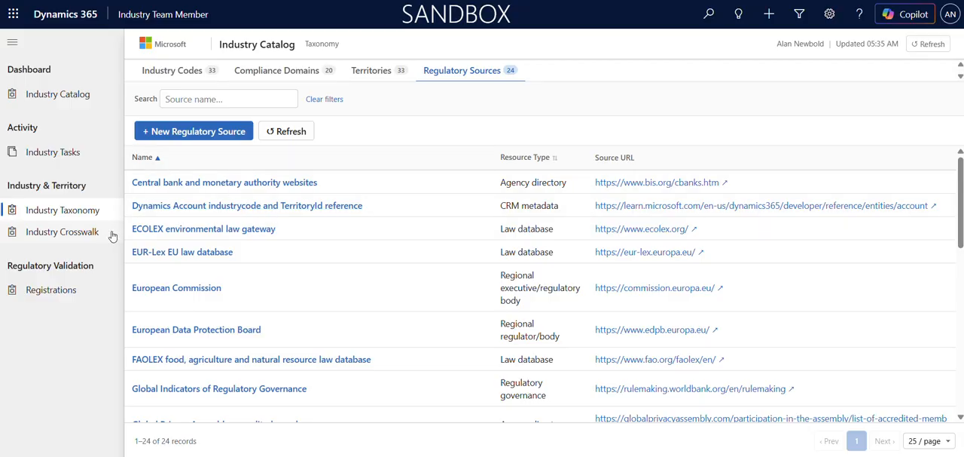
Examine the Industry Crosswalk's industry domain maps and territory source maps
left_click(82, 236)
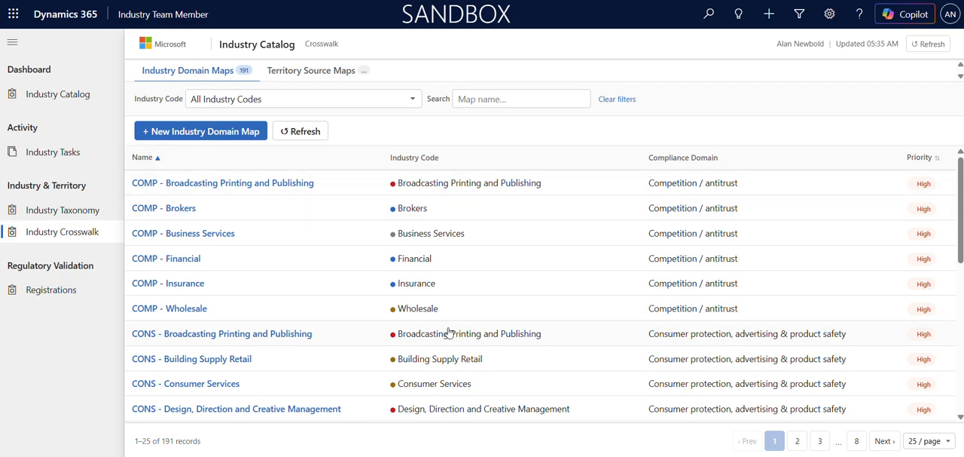
left_click(312, 74)
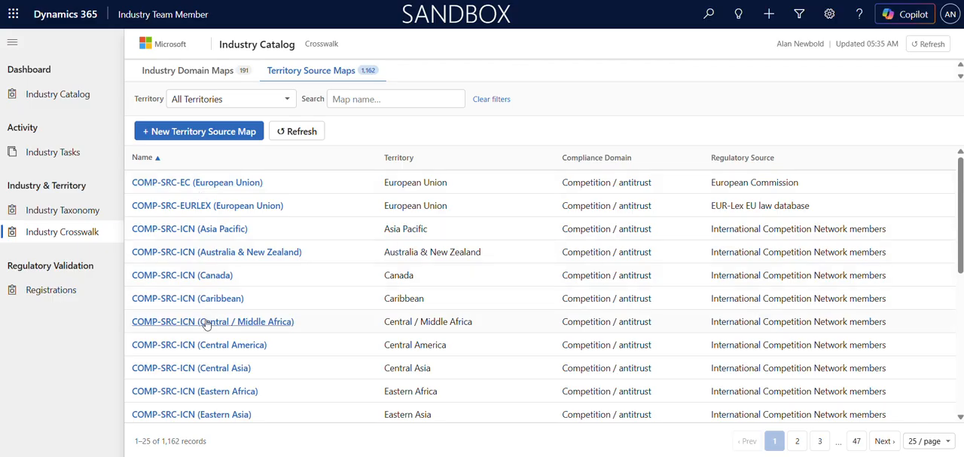
scroll(206, 322, "down", 5)
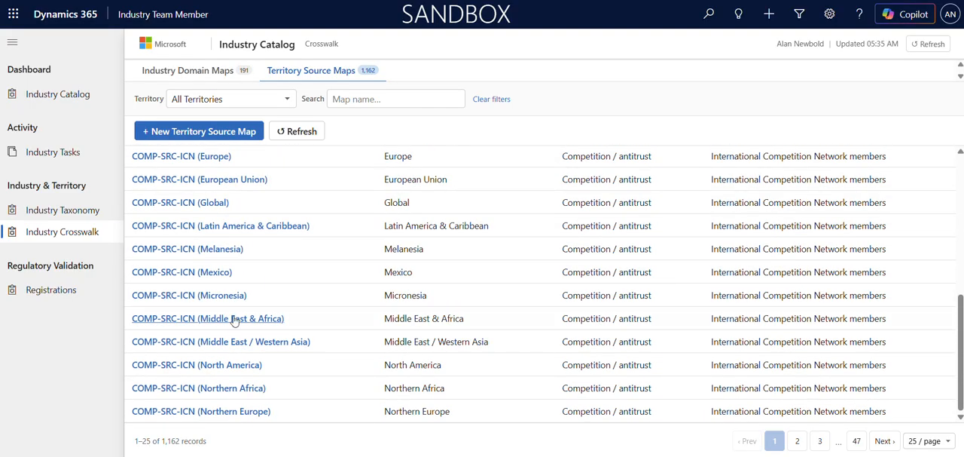
View the blank new territory source map form, cancel it, and return to the regulatory registrations list
left_click(226, 131)
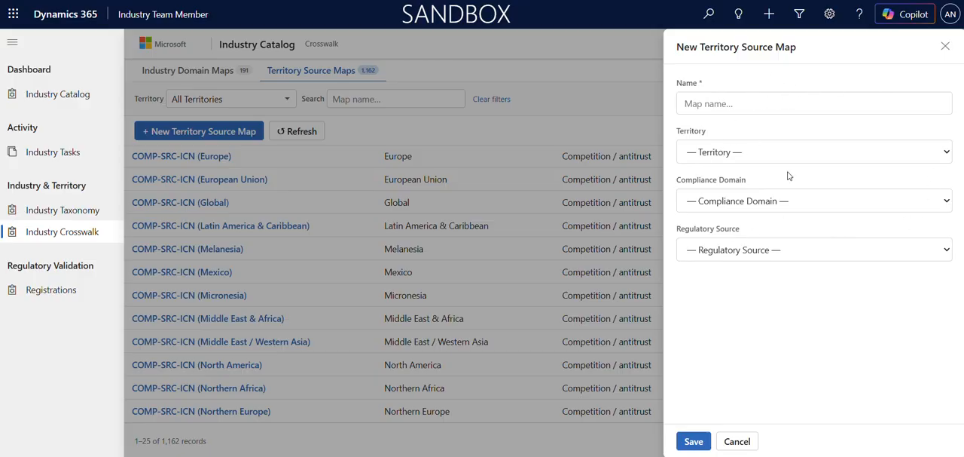
left_click(744, 446)
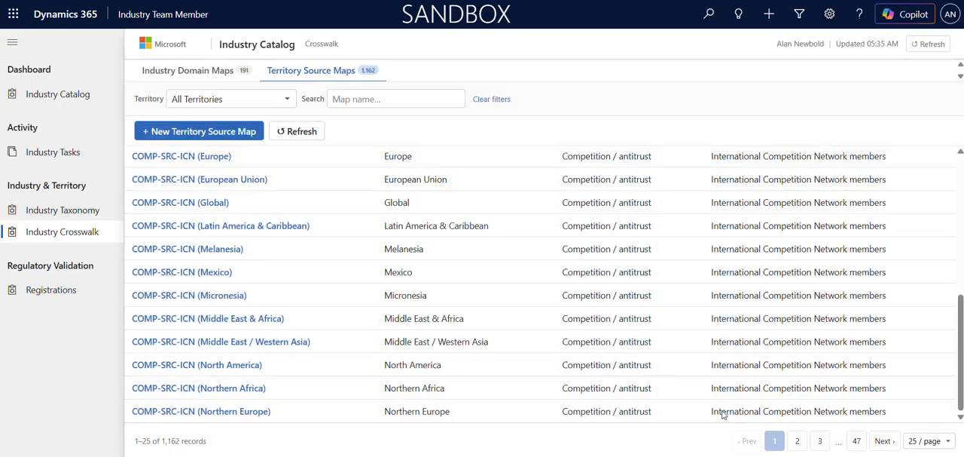
left_click(60, 291)
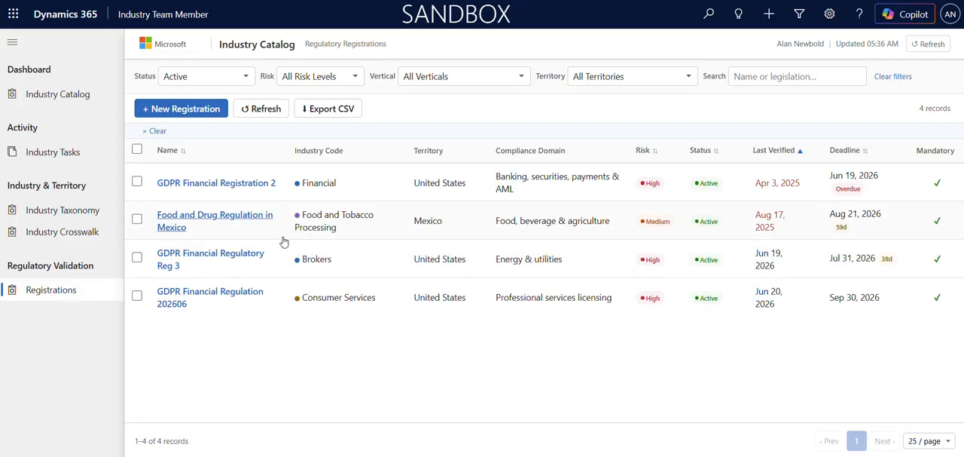